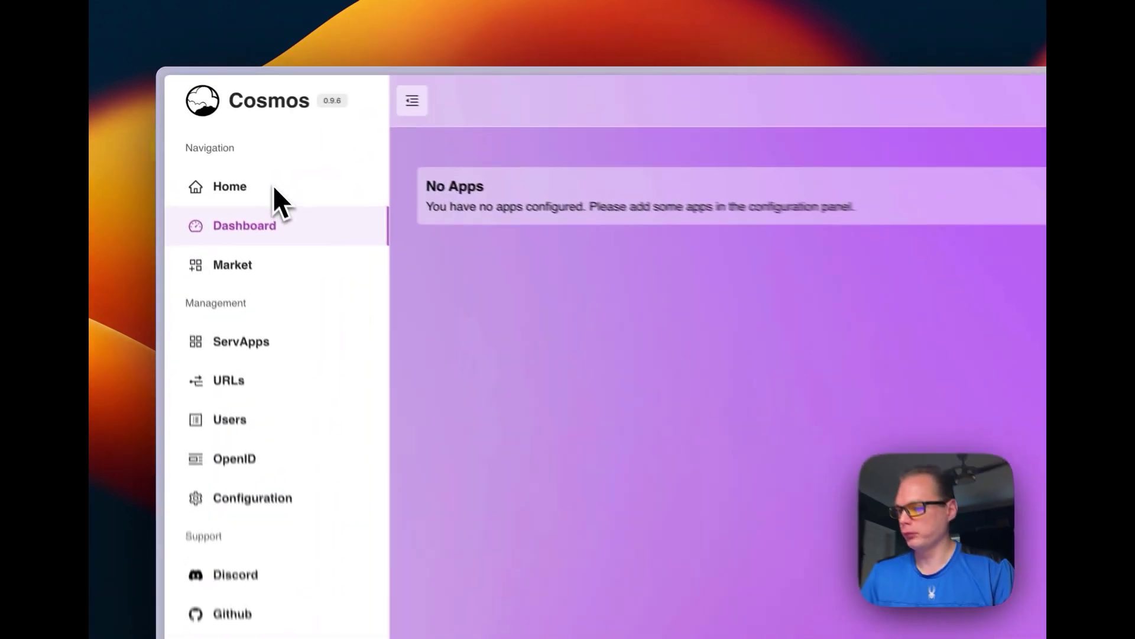
Search the Cosmos Market for 'plex' and open the Plex app's details page.
left_click(198, 133)
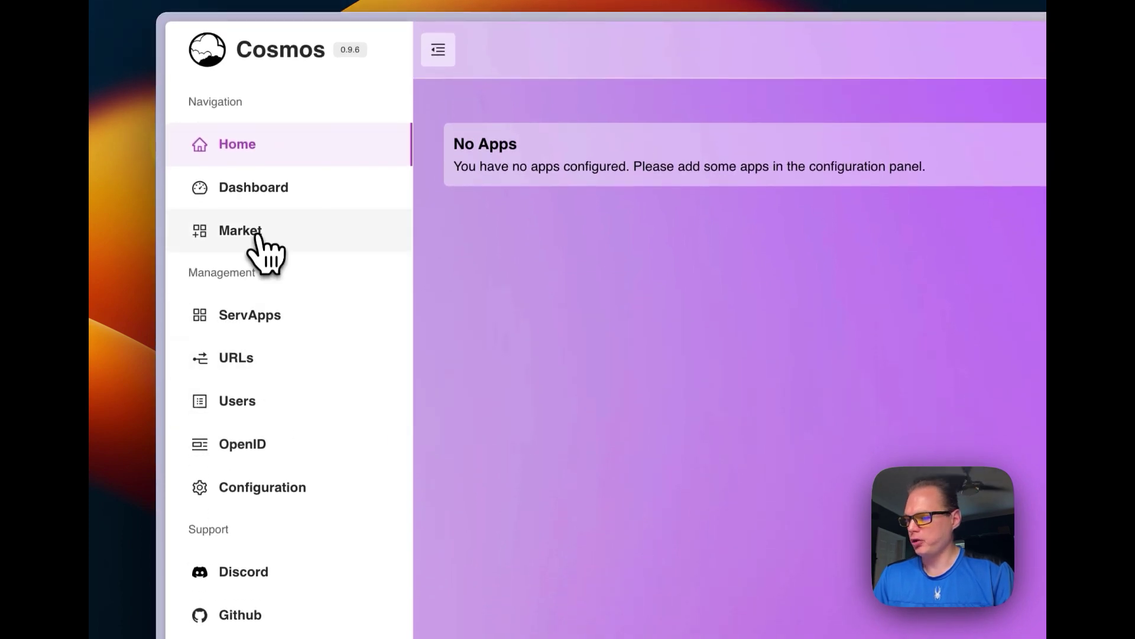
left_click(258, 235)
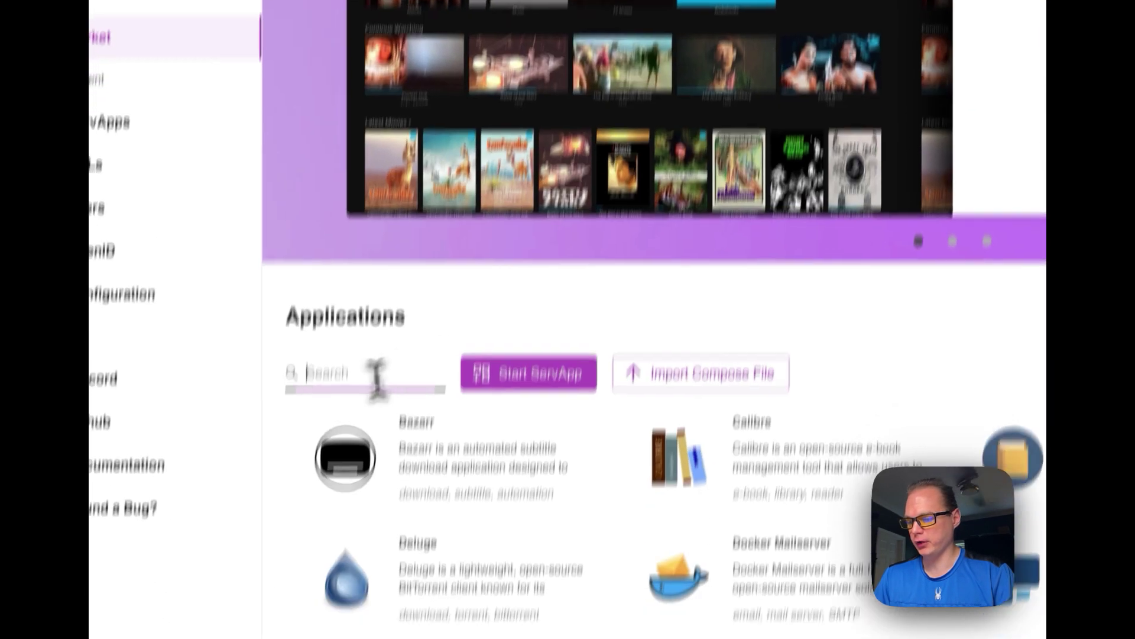
left_click(367, 462)
type("plex")
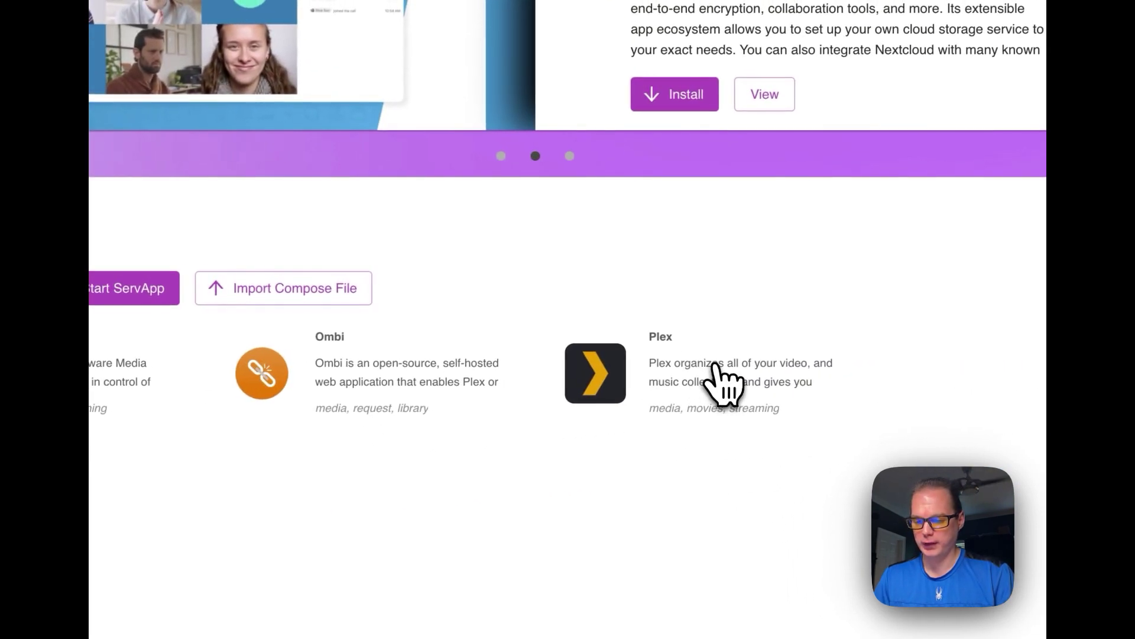
left_click(722, 383)
scroll(715, 254, "down", 3)
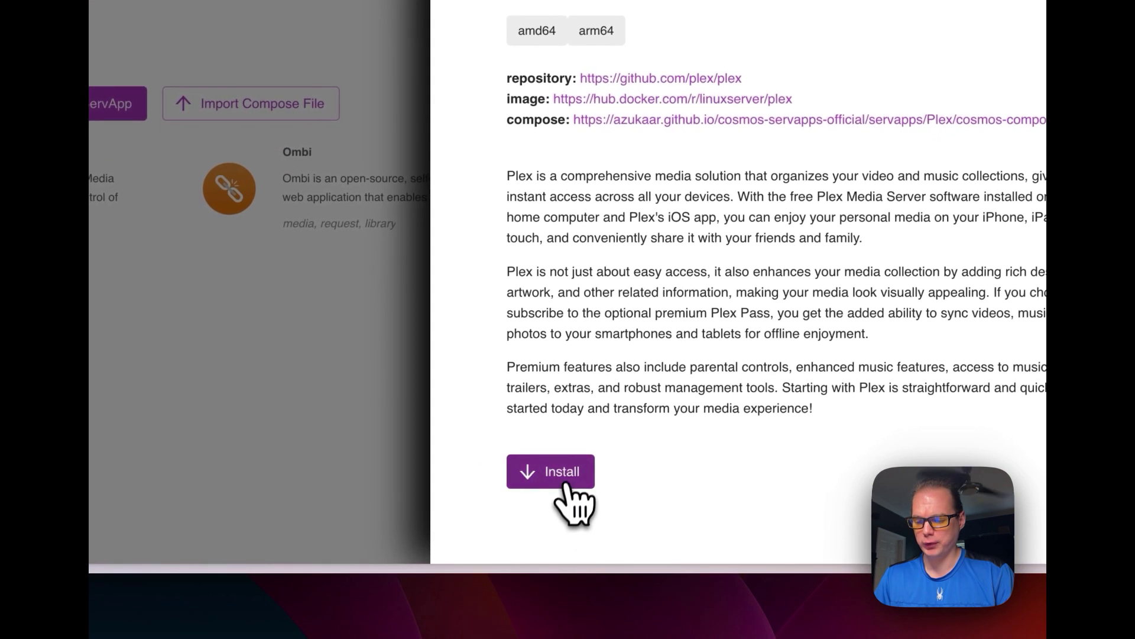
Start the Plex install and check service name Plex, path /usr/movies and the hostname.
left_click(560, 471)
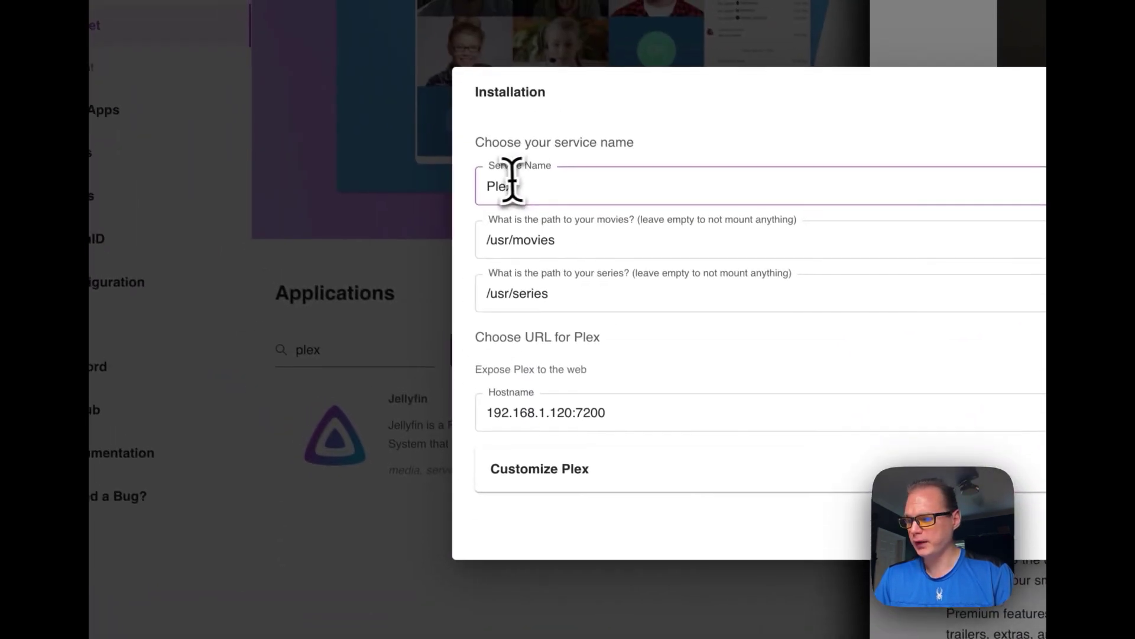
double_click(490, 165)
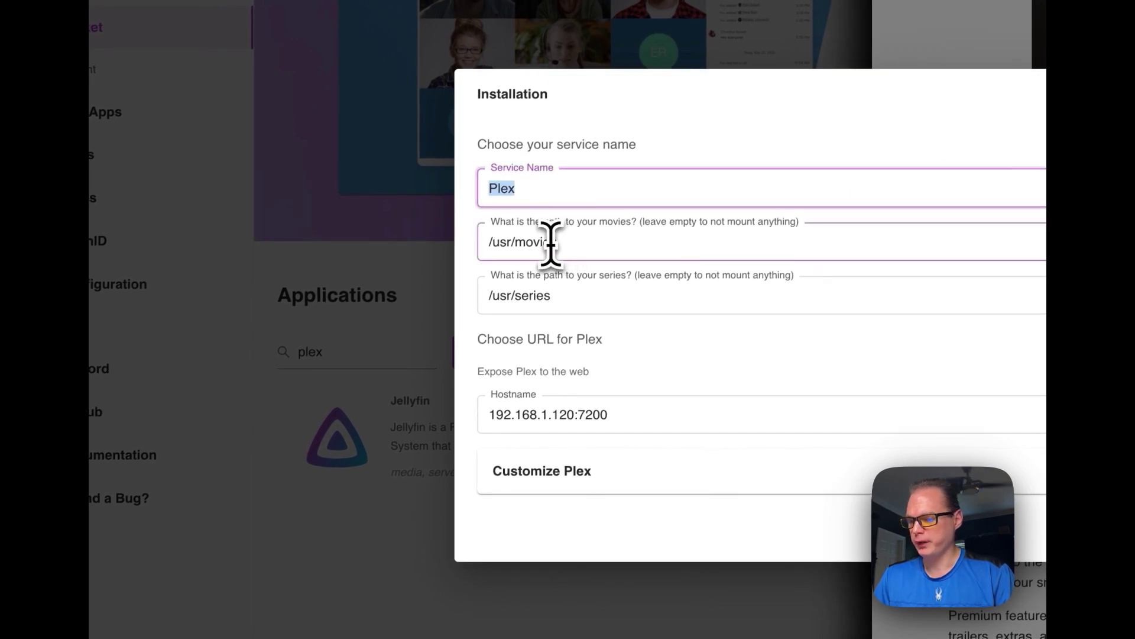
left_click_drag(481, 244, 578, 243)
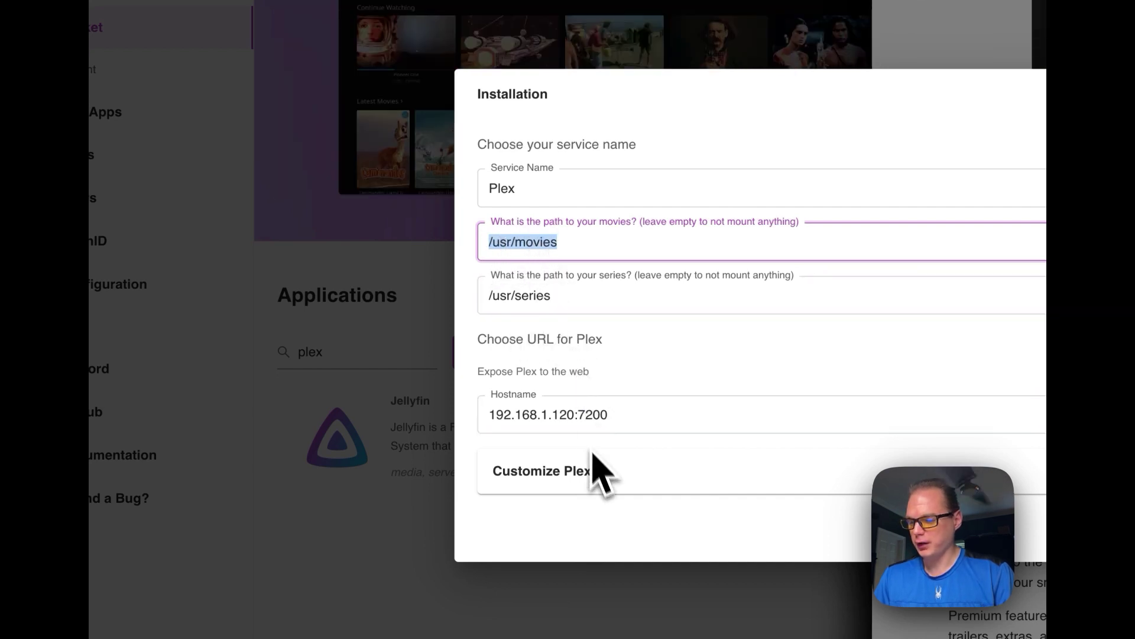
left_click(490, 415)
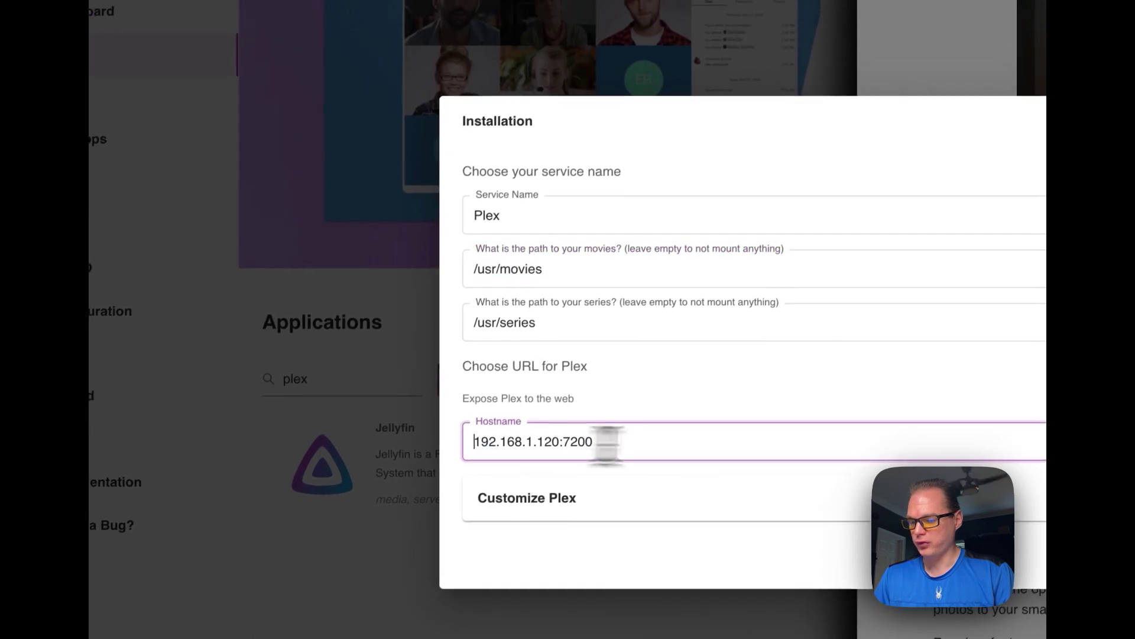
Expand Customize Plex and review its environment variables and volume mounts.
left_click(600, 489)
scroll(602, 509, "down", 5)
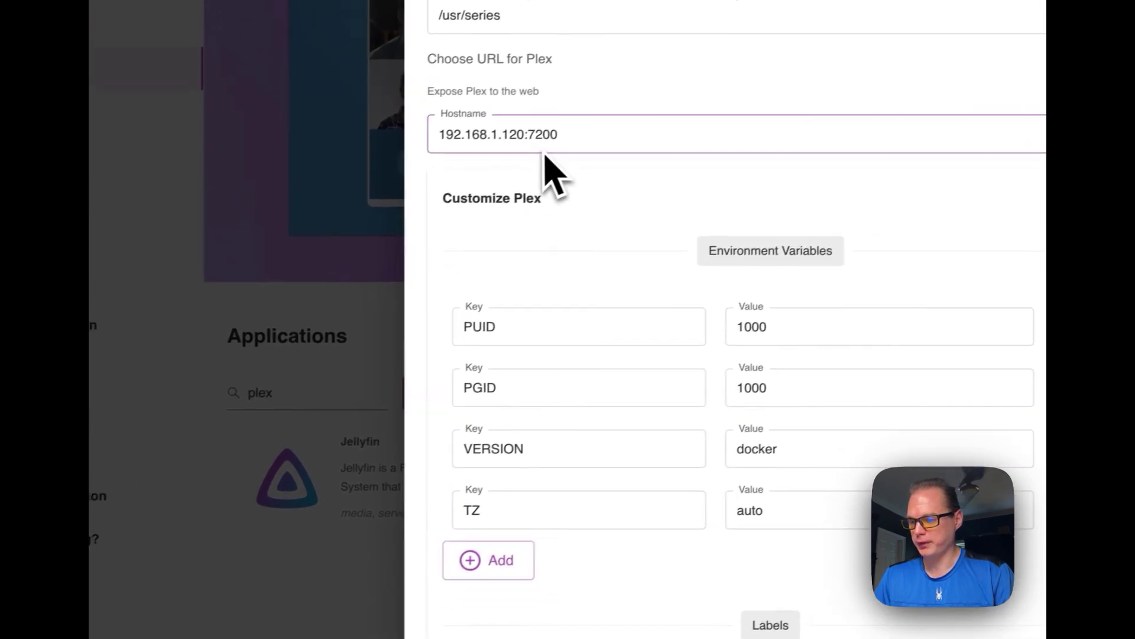
left_click(538, 165)
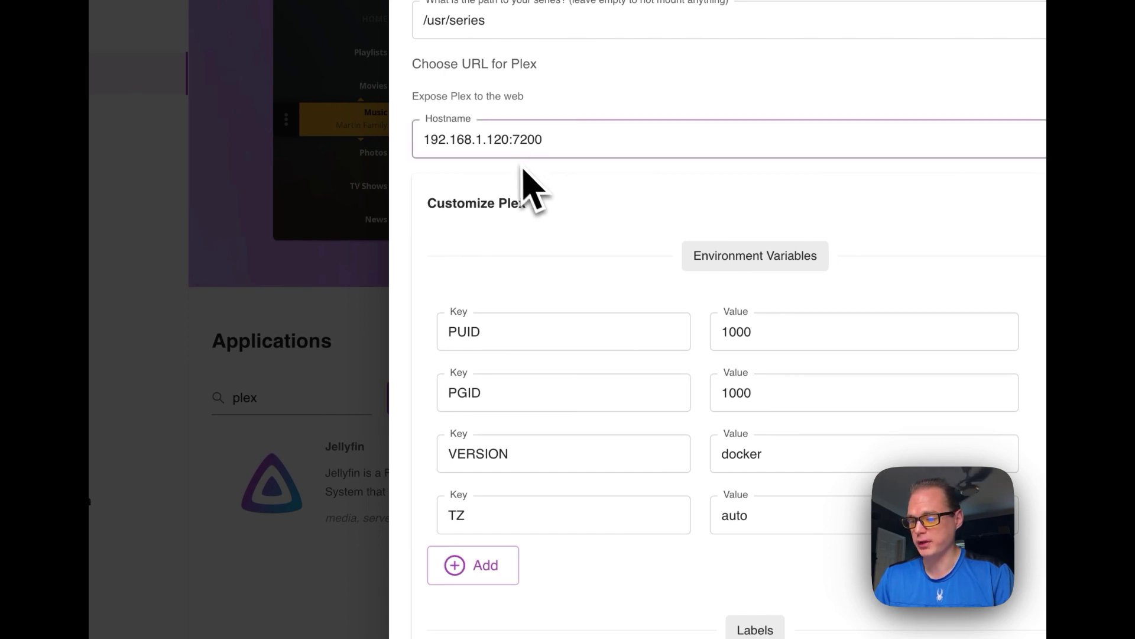
scroll(628, 266, "down", 4)
scroll(625, 252, "down", 3)
scroll(625, 252, "up", 5)
scroll(625, 252, "down", 6)
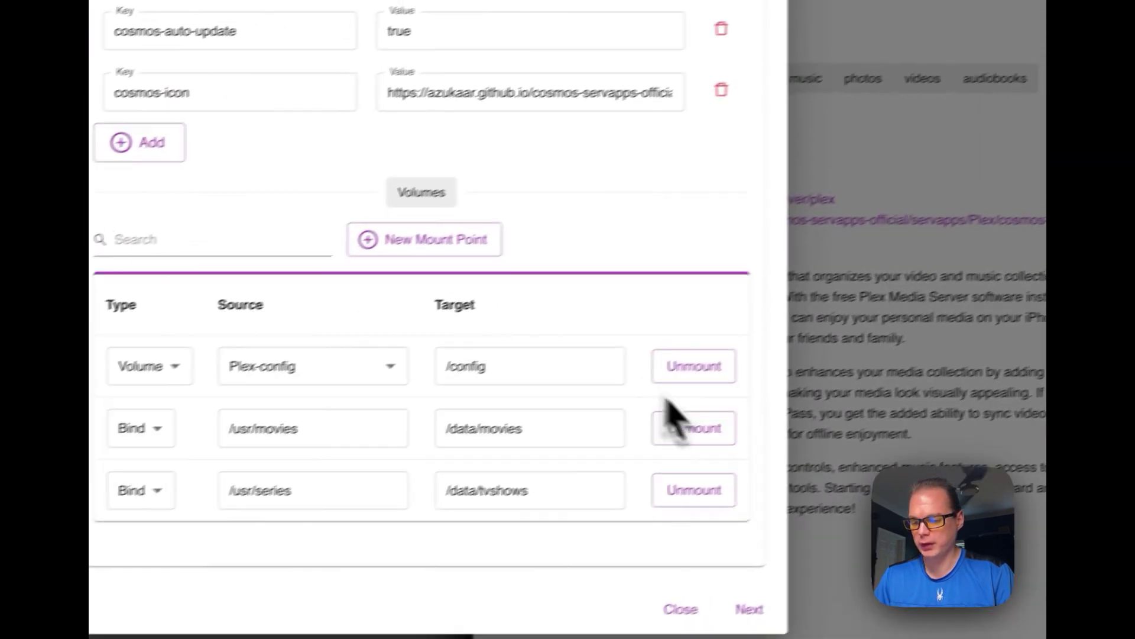
scroll(537, 296, "up", 10)
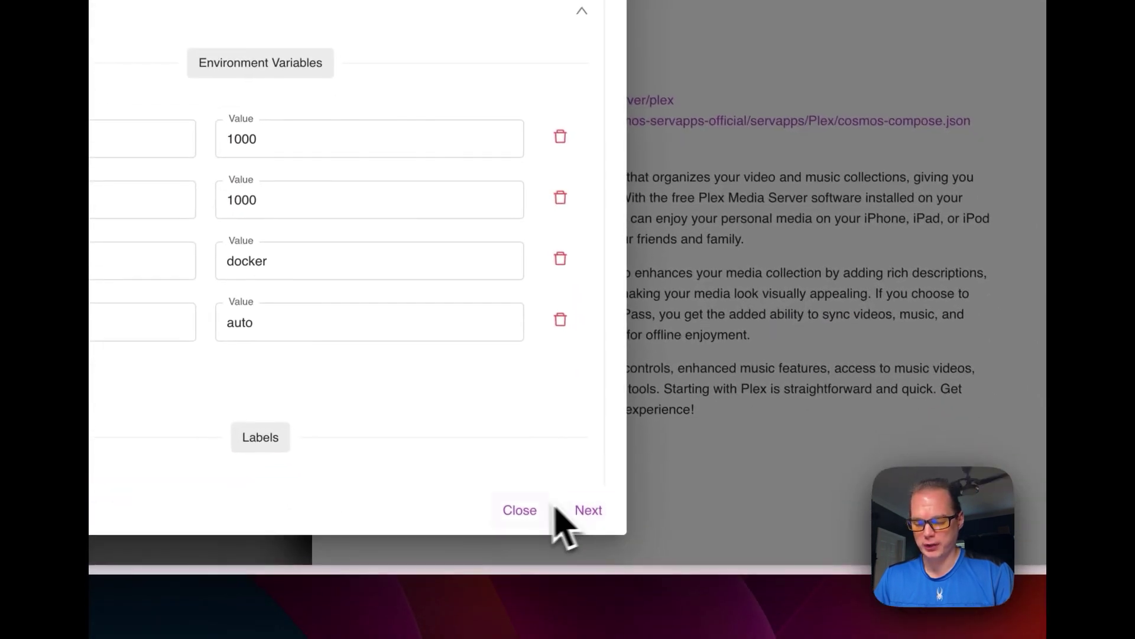
Review the Plex service, create it, and refresh the page once 'Service Created!' appears.
left_click(587, 510)
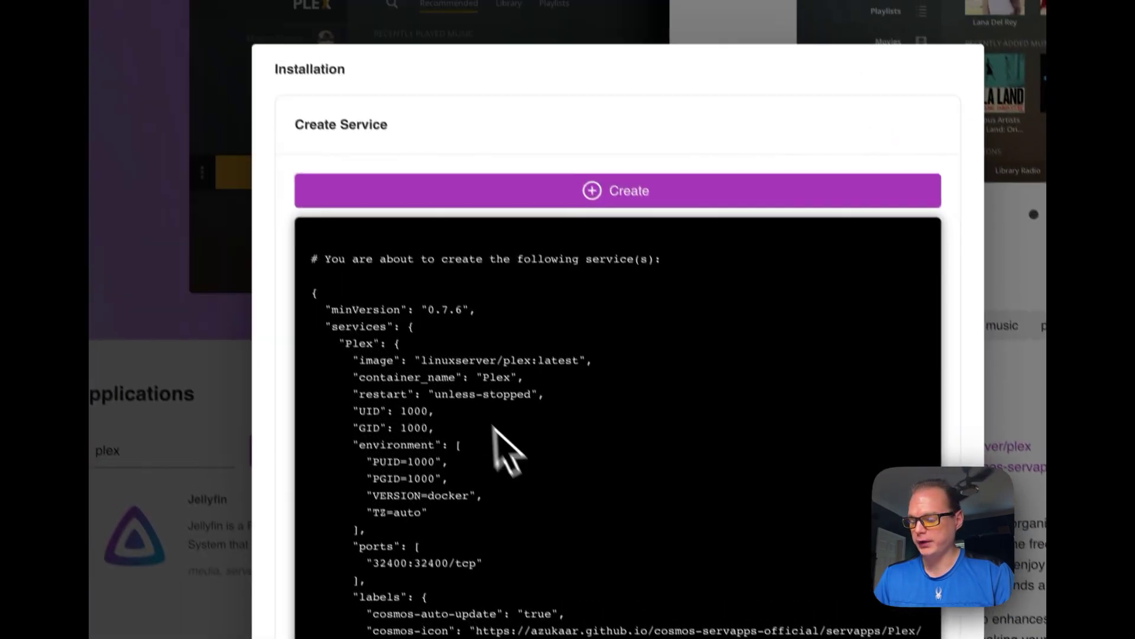
scroll(532, 473, "down", 10)
scroll(540, 482, "up", 11)
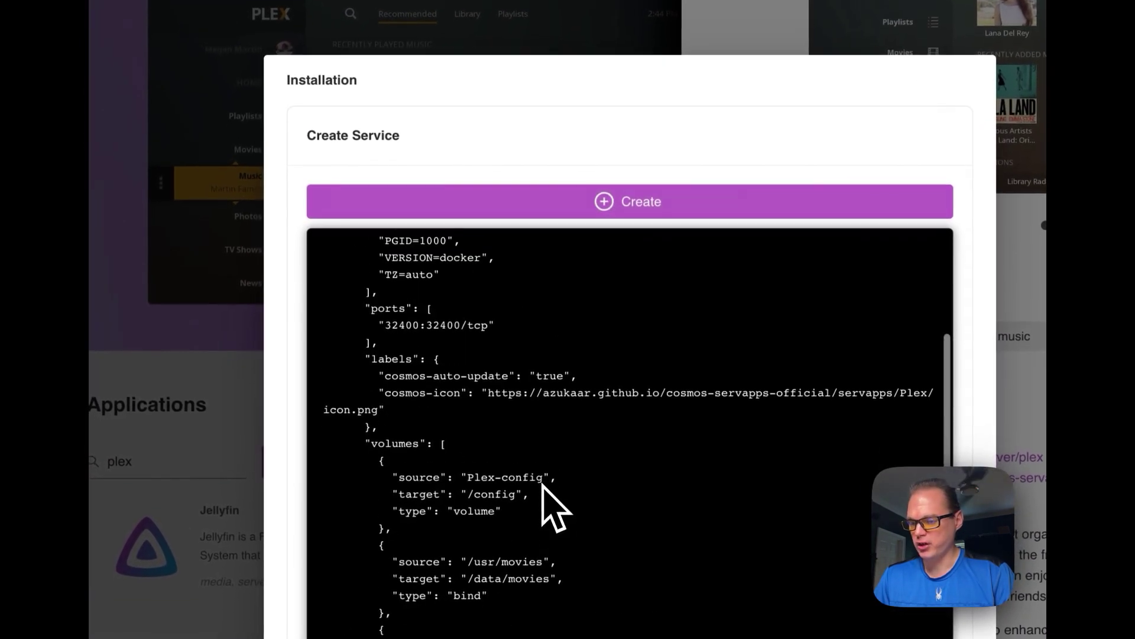
scroll(543, 489, "down", 10)
scroll(543, 494, "up", 10)
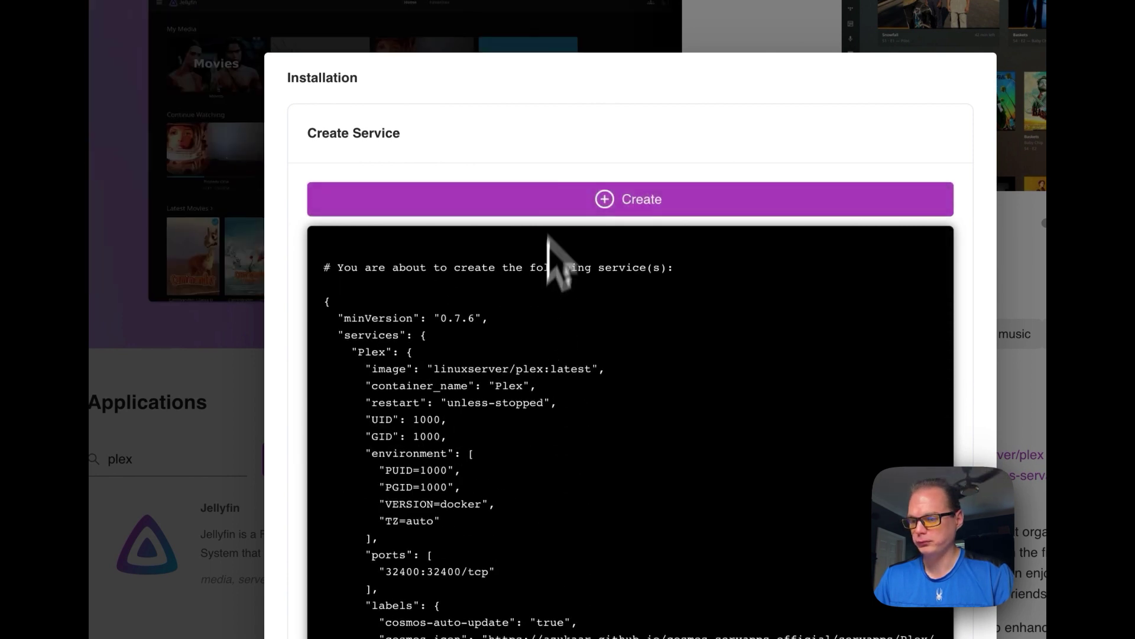
left_click(552, 211)
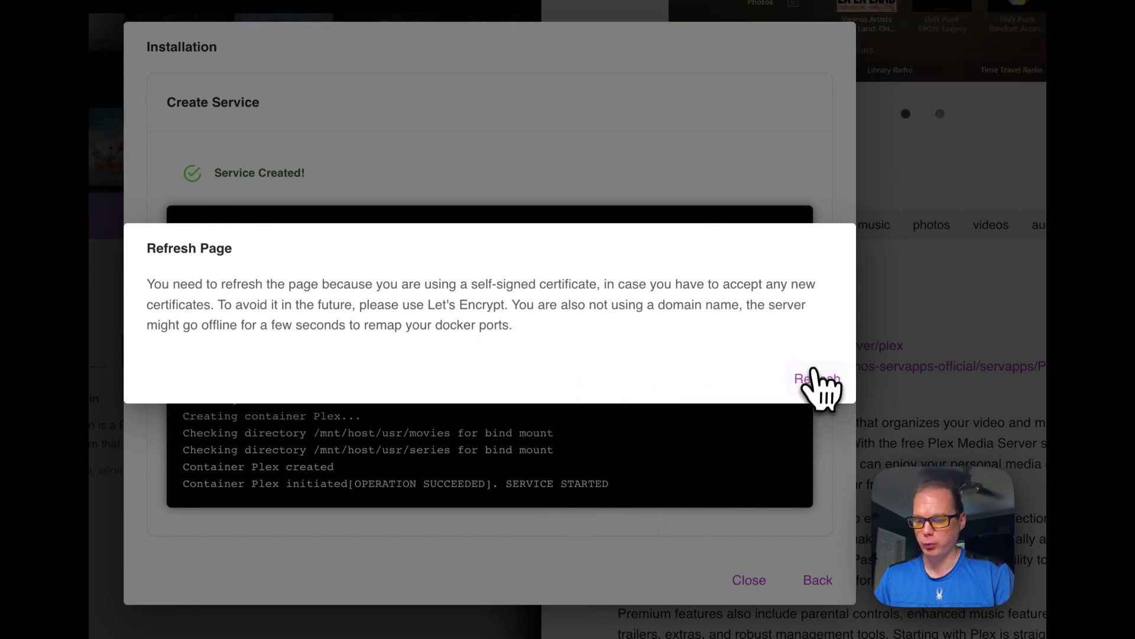
left_click(818, 379)
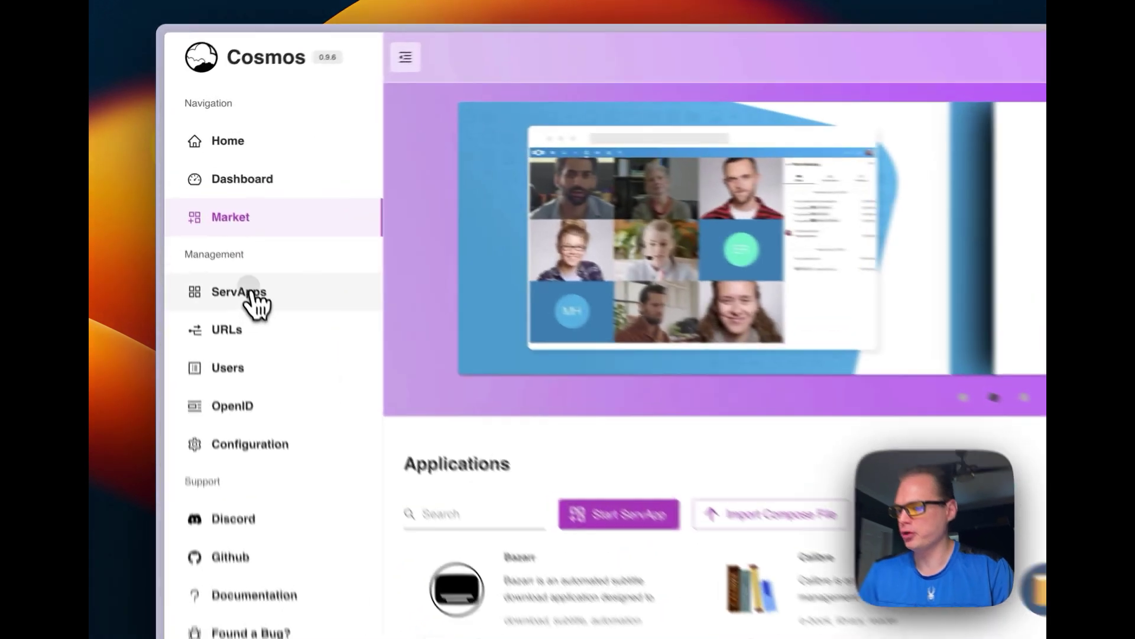
Open the Plex card's details from the ServApps list.
left_click(217, 218)
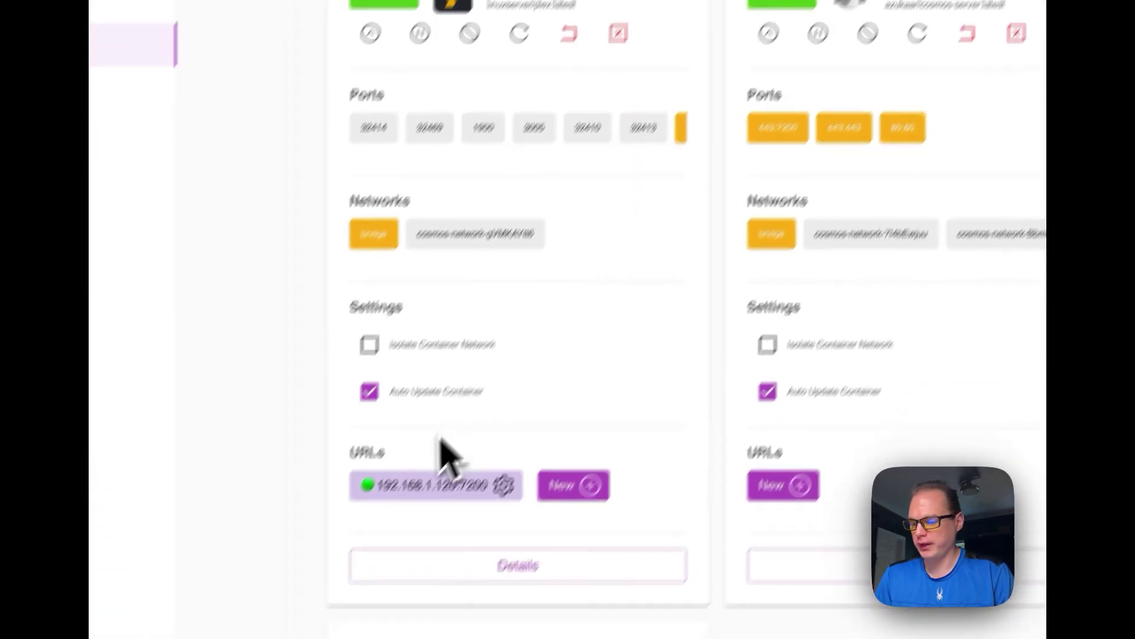
left_click(420, 618)
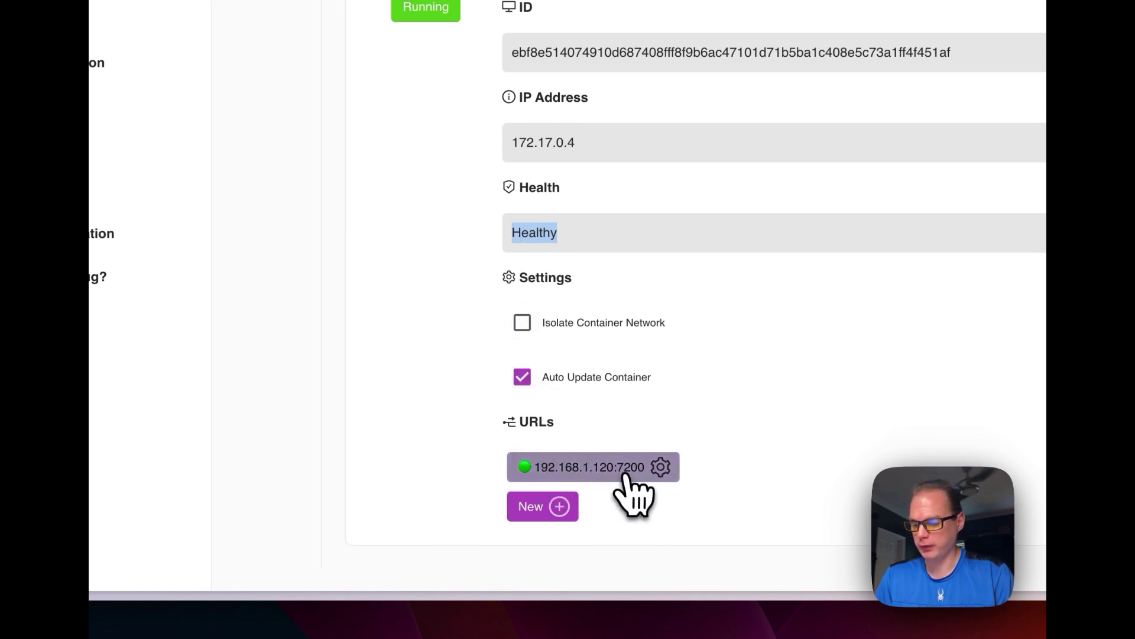
left_click(663, 468)
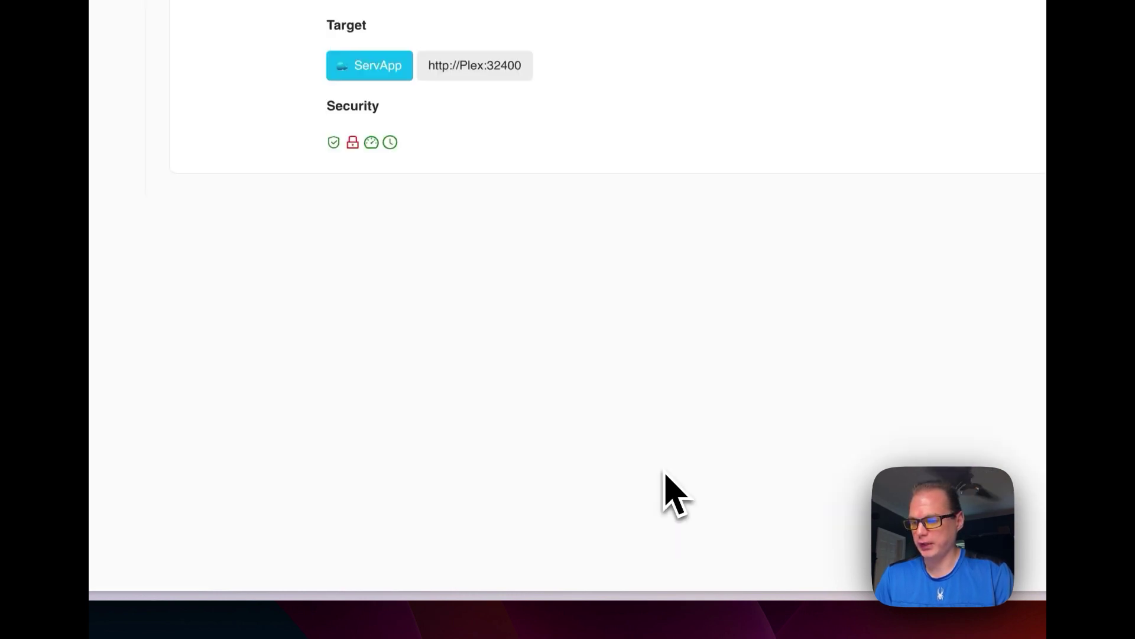
scroll(603, 290, "up", 4)
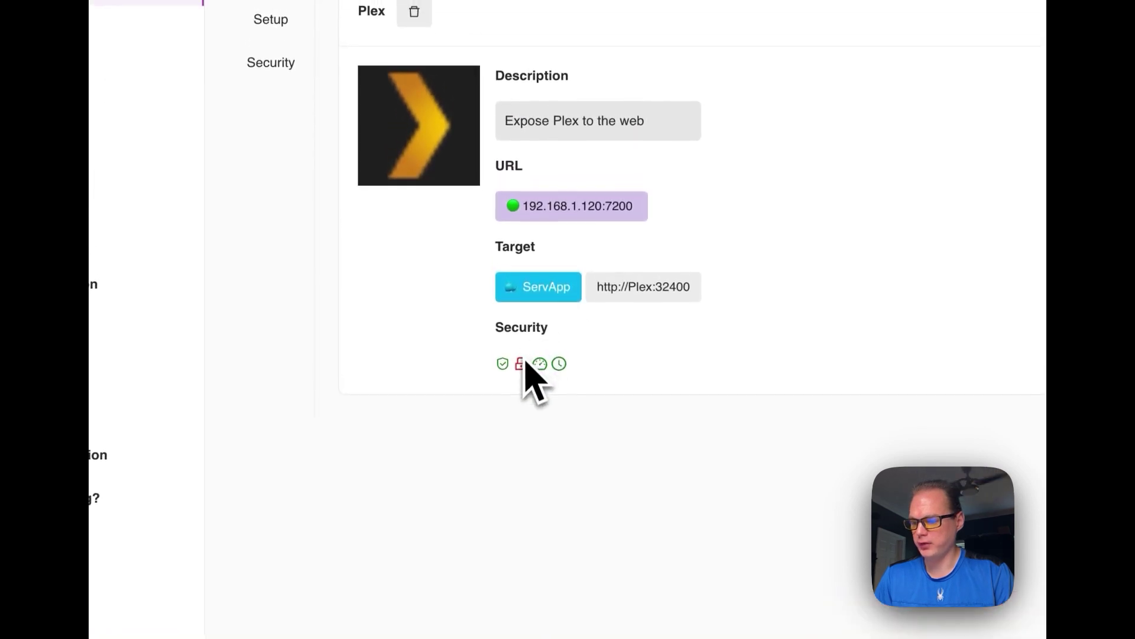
mouse_move(523, 368)
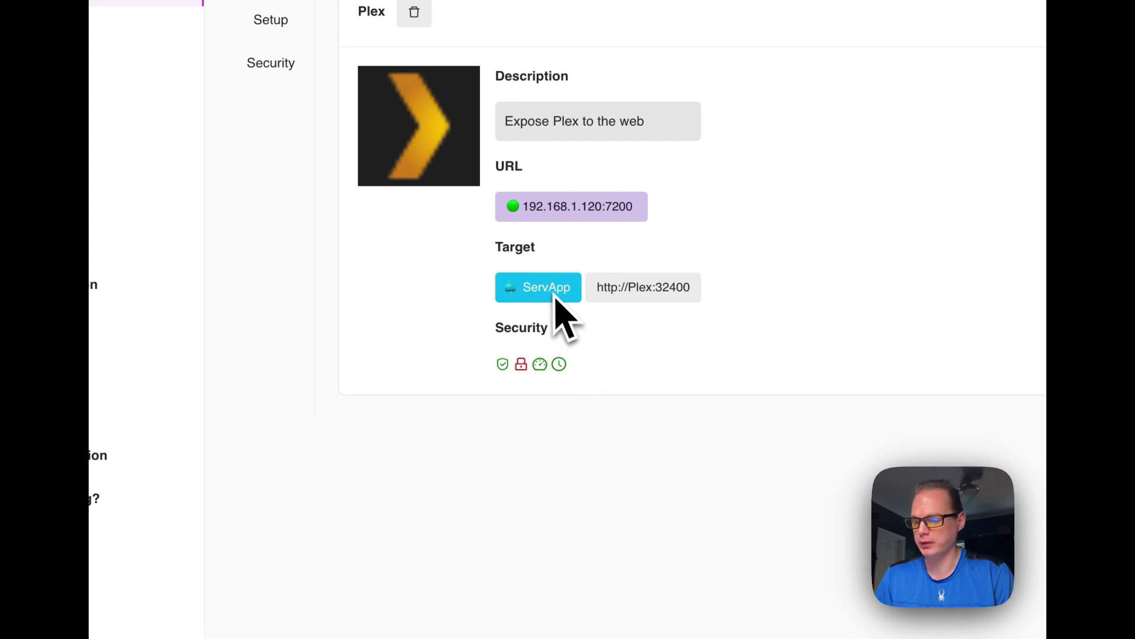
left_click_drag(605, 290, 698, 293)
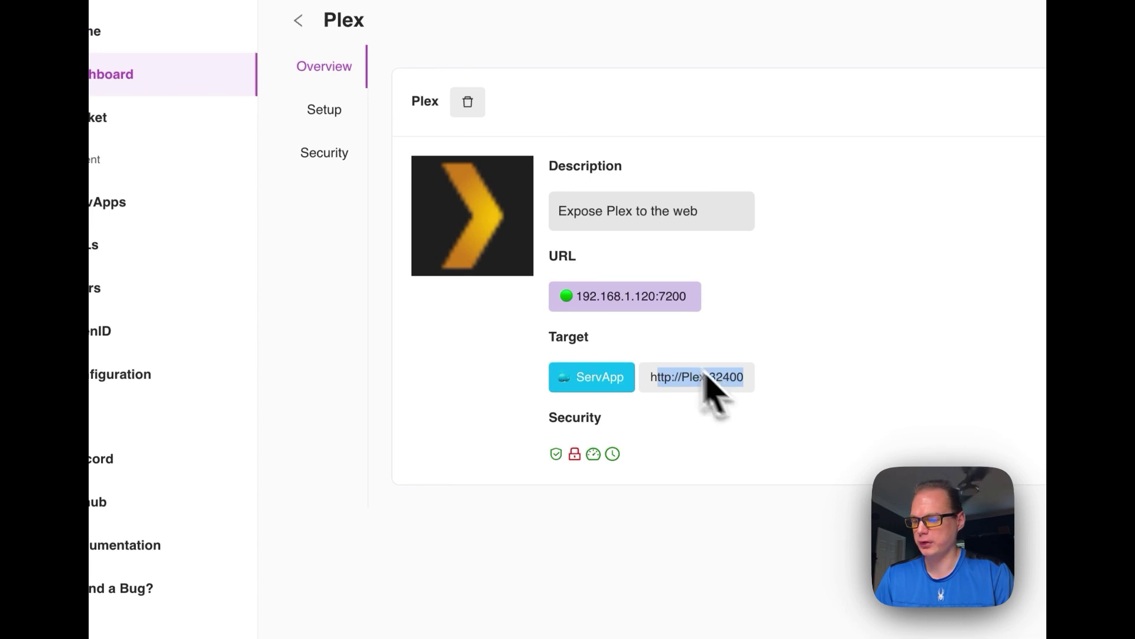
left_click(324, 110)
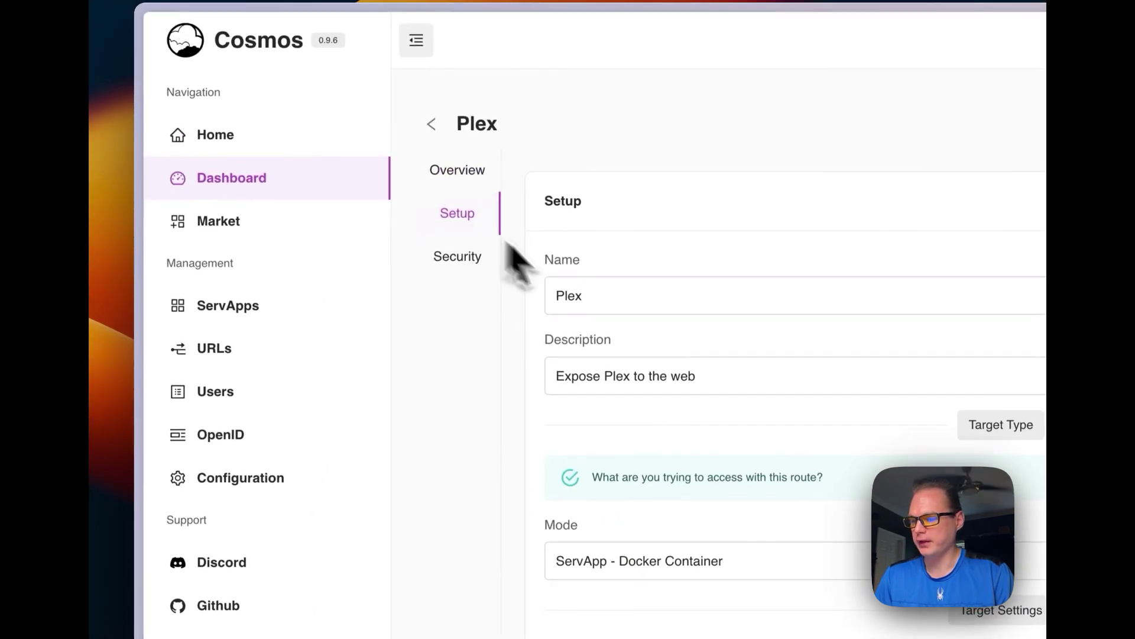
scroll(653, 345, "down", 2)
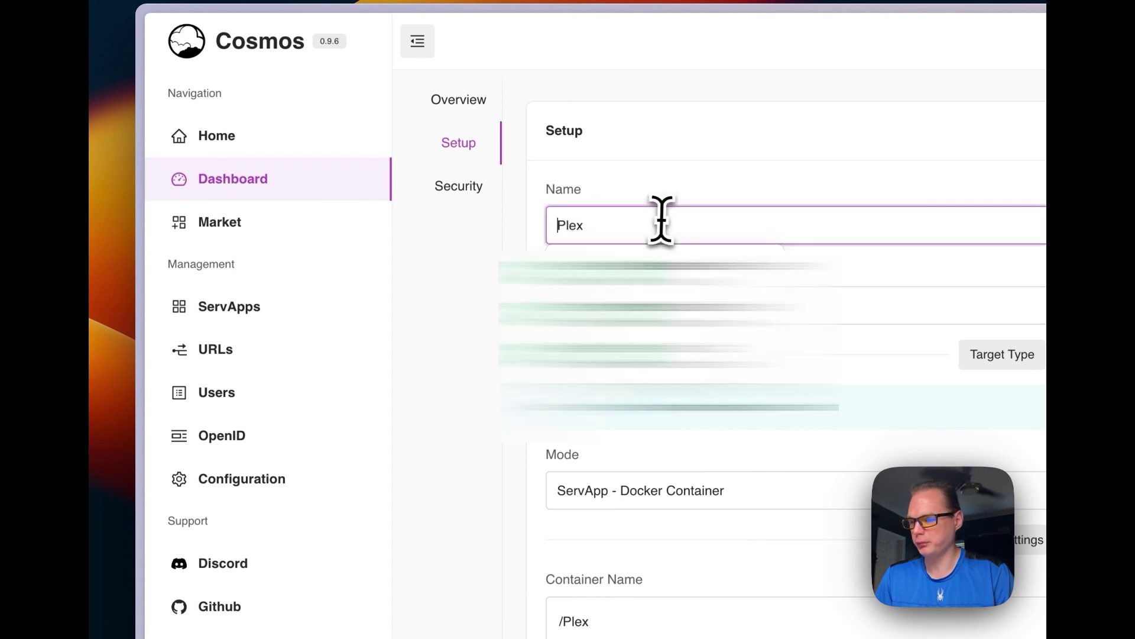
Keep /Plex as target container with host 192.168.1.120:7200 and Smart Shield, then save and refresh.
left_click(571, 323)
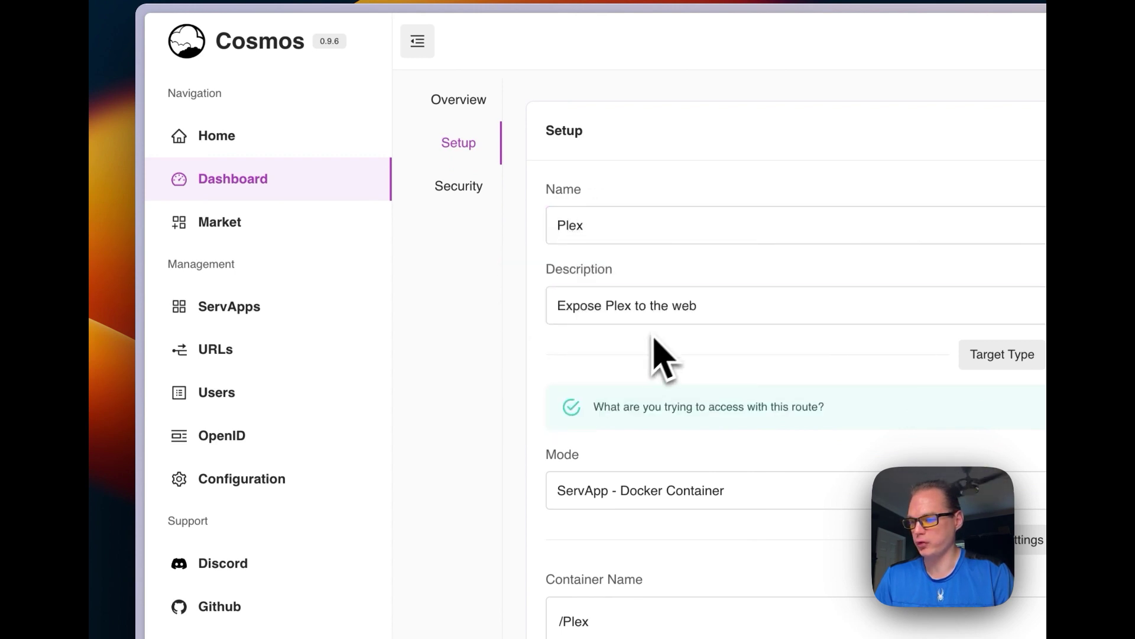
scroll(543, 413, "down", 5)
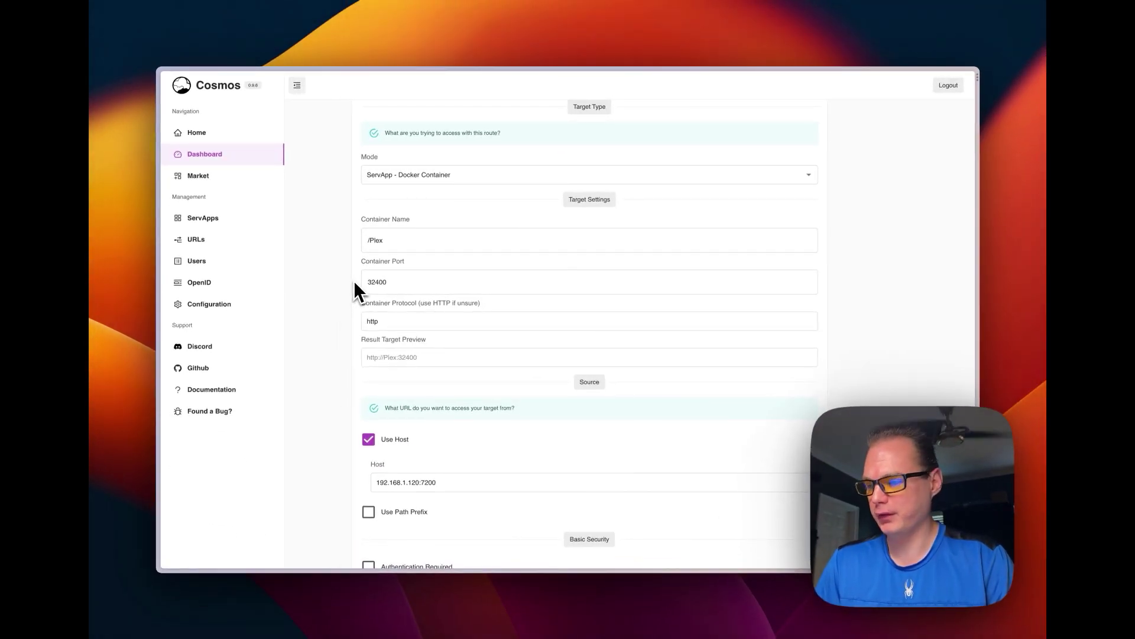
scroll(326, 299, "down", 3)
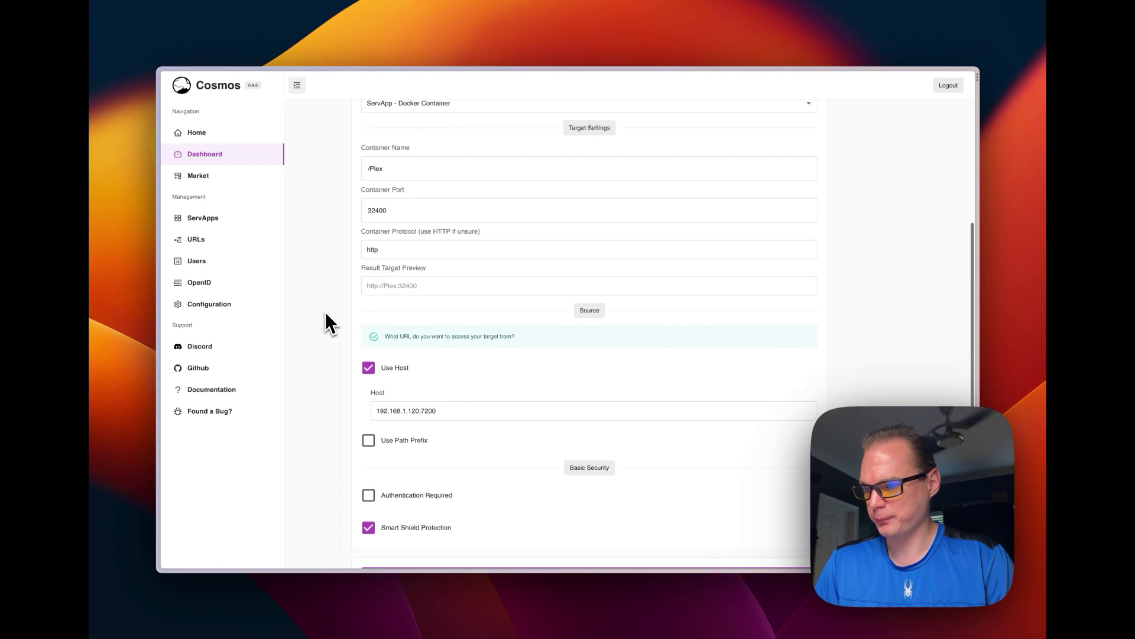
left_click(383, 175)
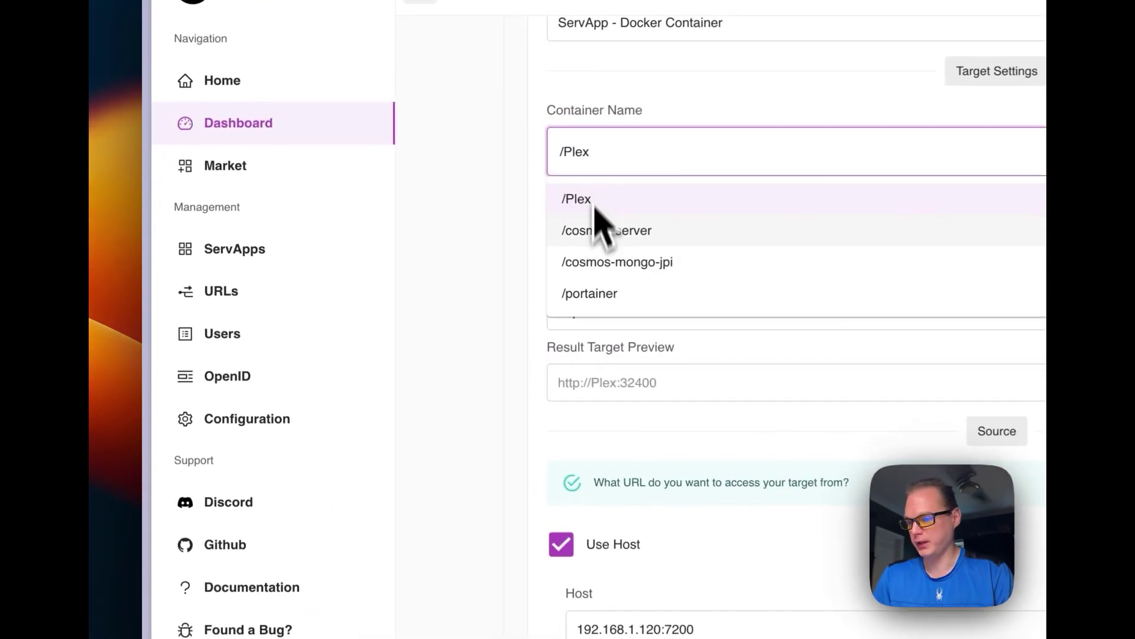
left_click(348, 234)
left_click(380, 216)
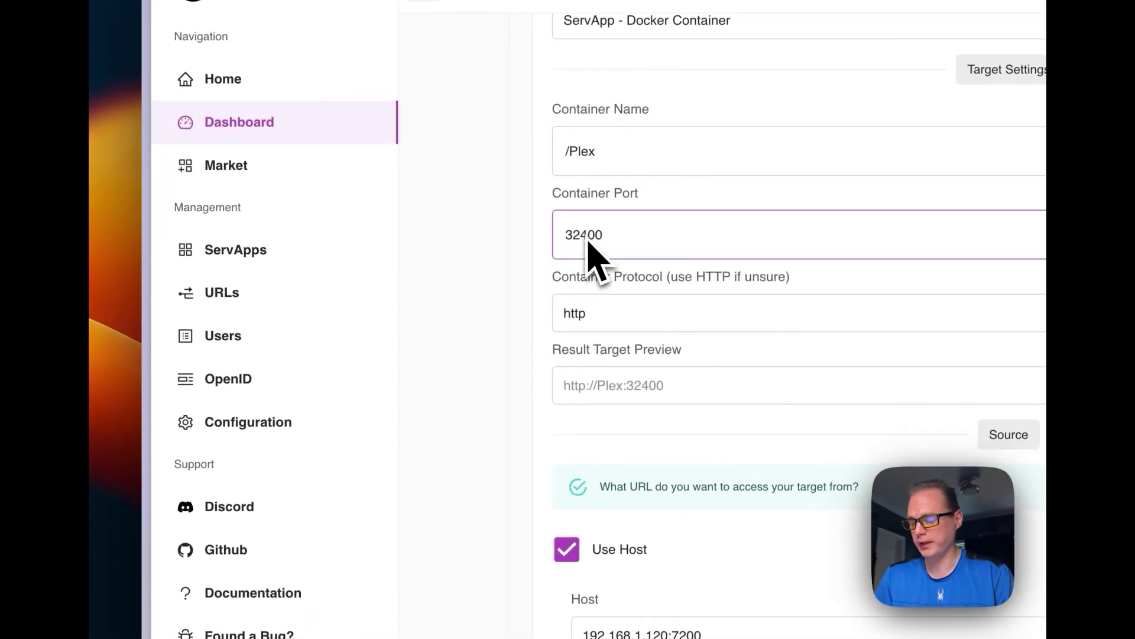
left_click(587, 270)
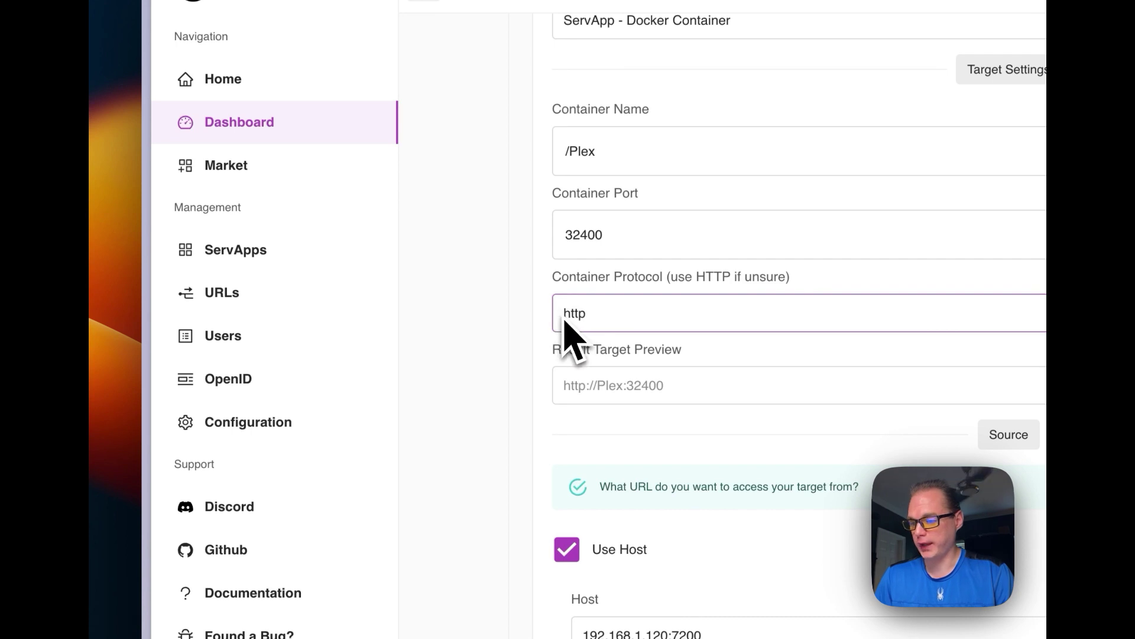
scroll(559, 334, "down", 2)
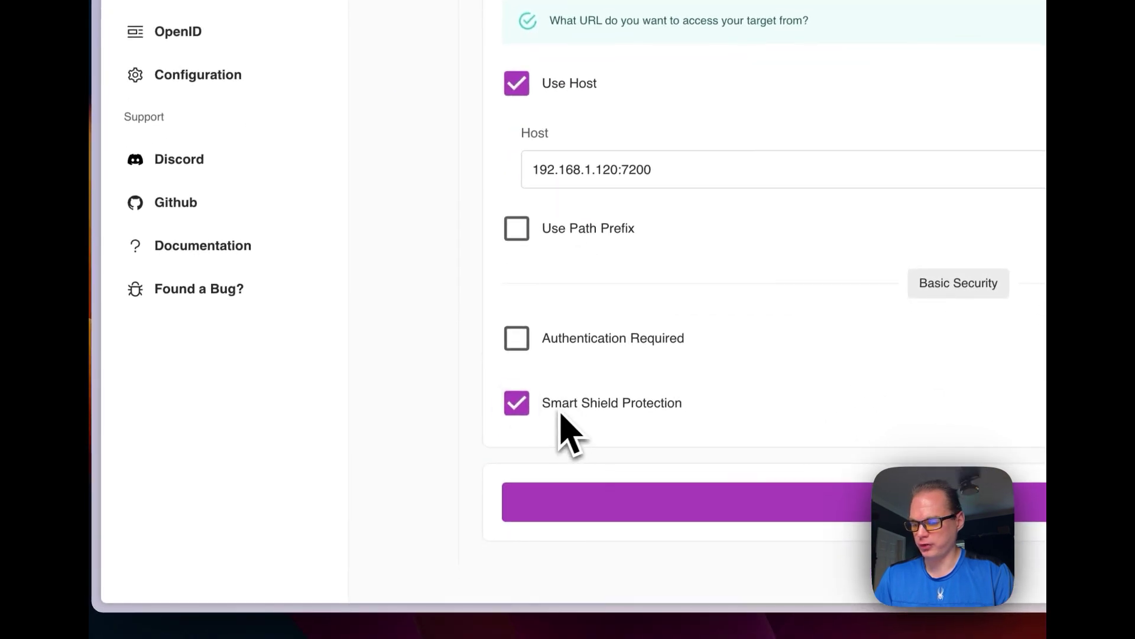
left_click(600, 495)
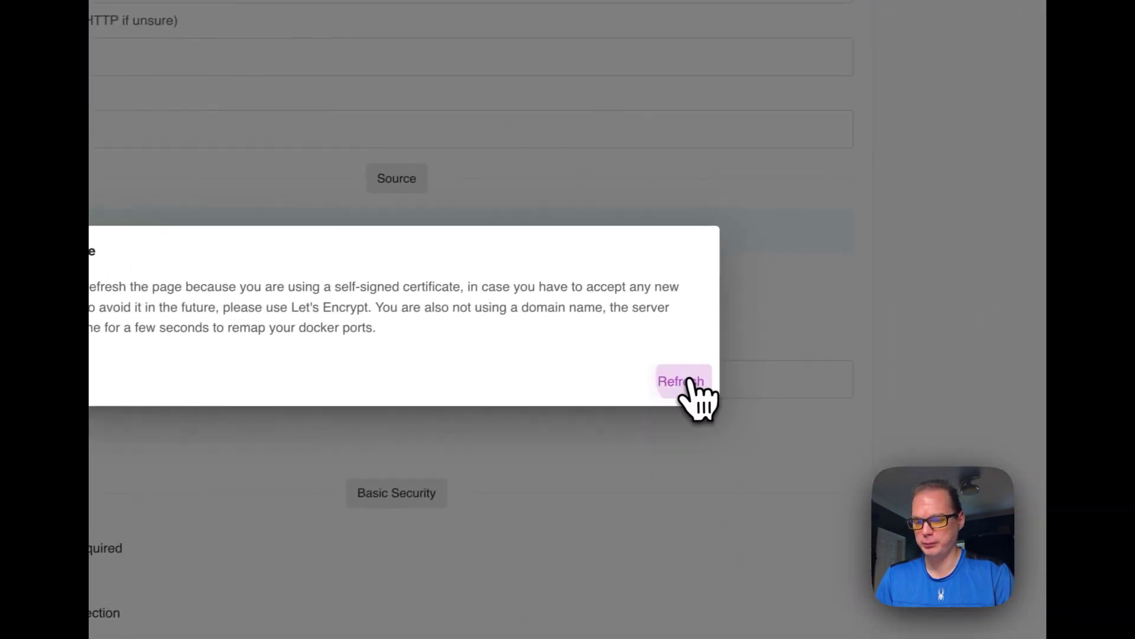
left_click(686, 382)
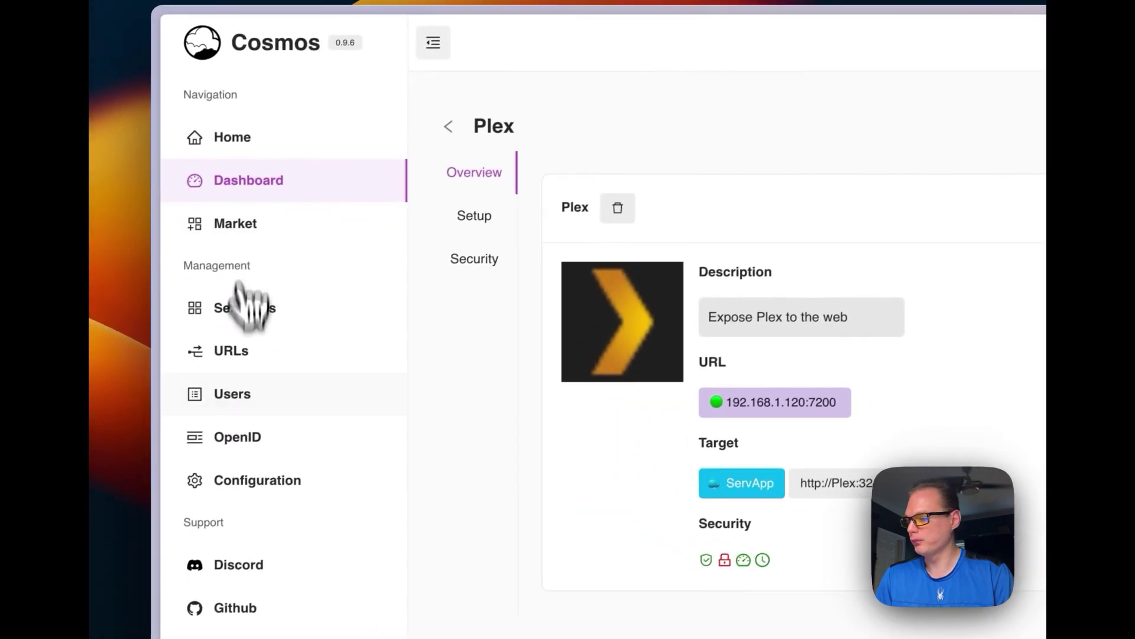
Check the Plex container's Logs, Terminal and Docker tabs.
left_click(245, 311)
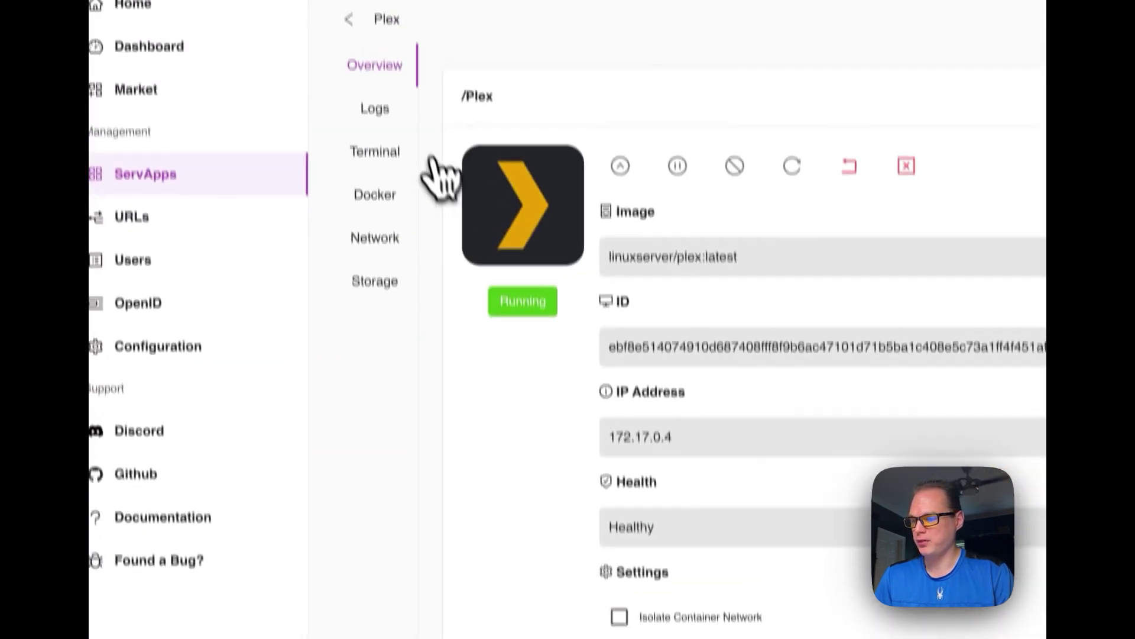
left_click(383, 155)
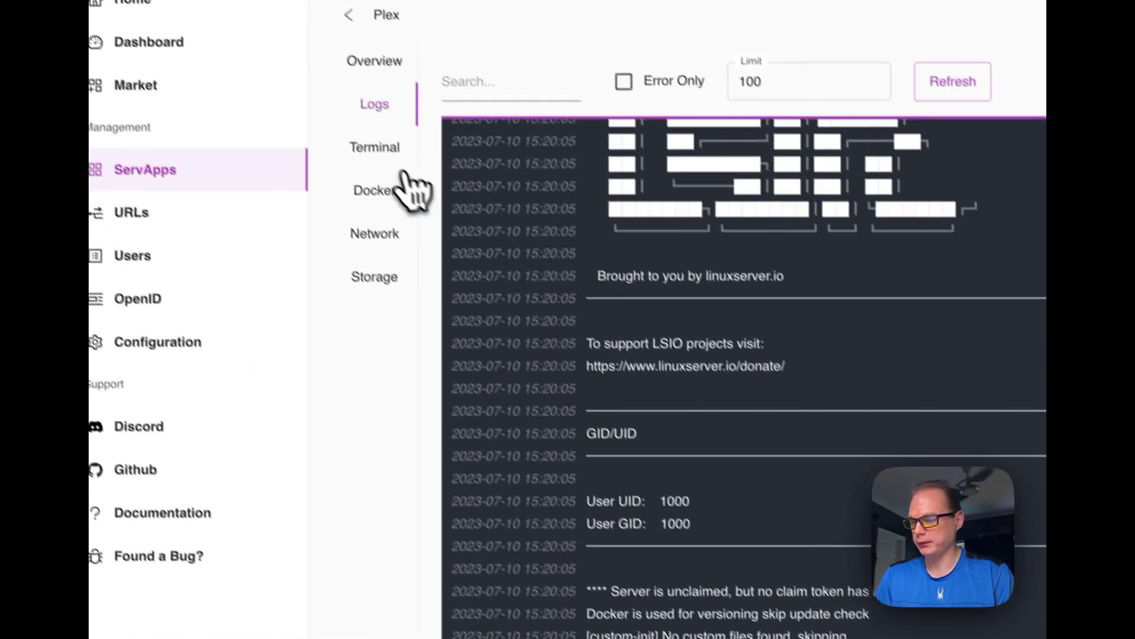
left_click(396, 155)
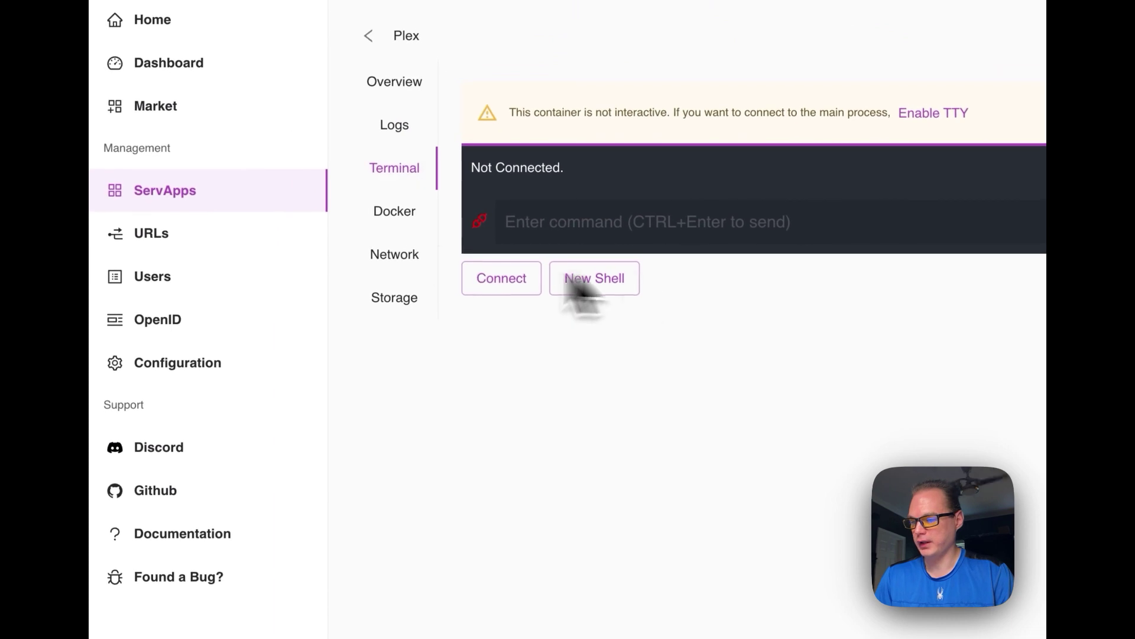
left_click(394, 213)
scroll(595, 491, "down", 20)
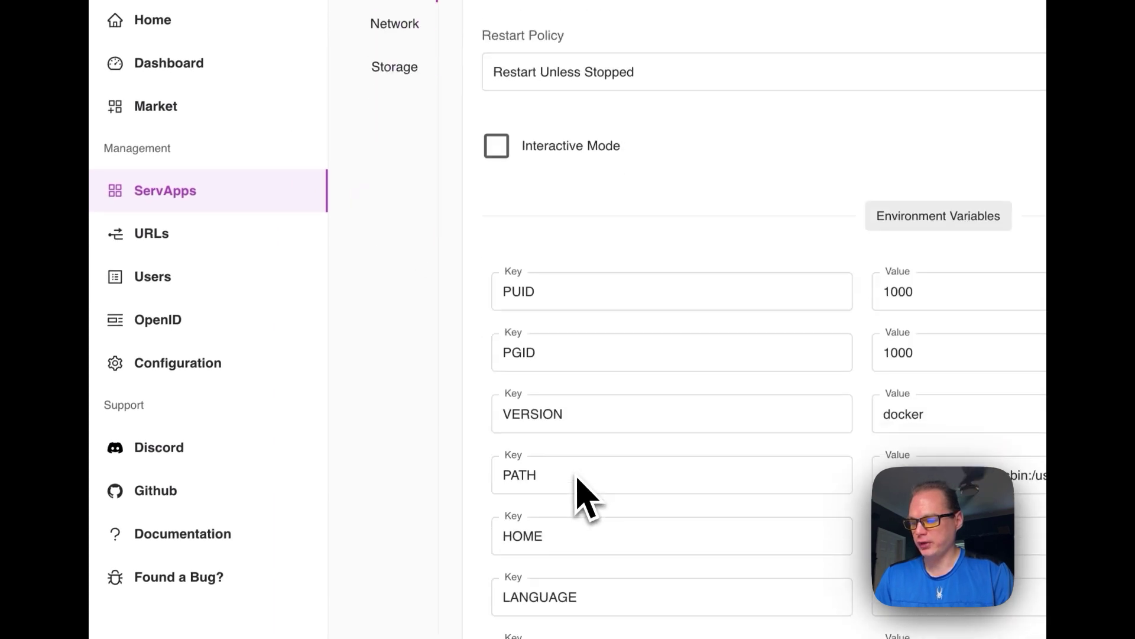
scroll(585, 497, "down", 15)
scroll(578, 495, "up", 20)
Review Plex's Network settings, including host port 32400 mapped to container port 32400 TCP.
left_click(394, 259)
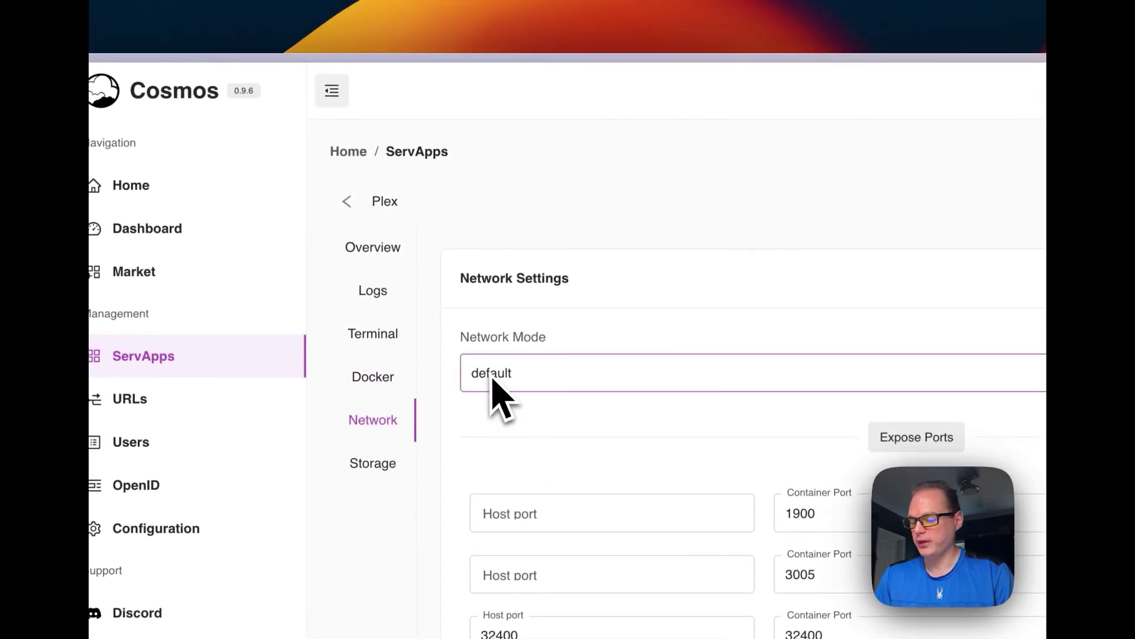
scroll(514, 455, "down", 5)
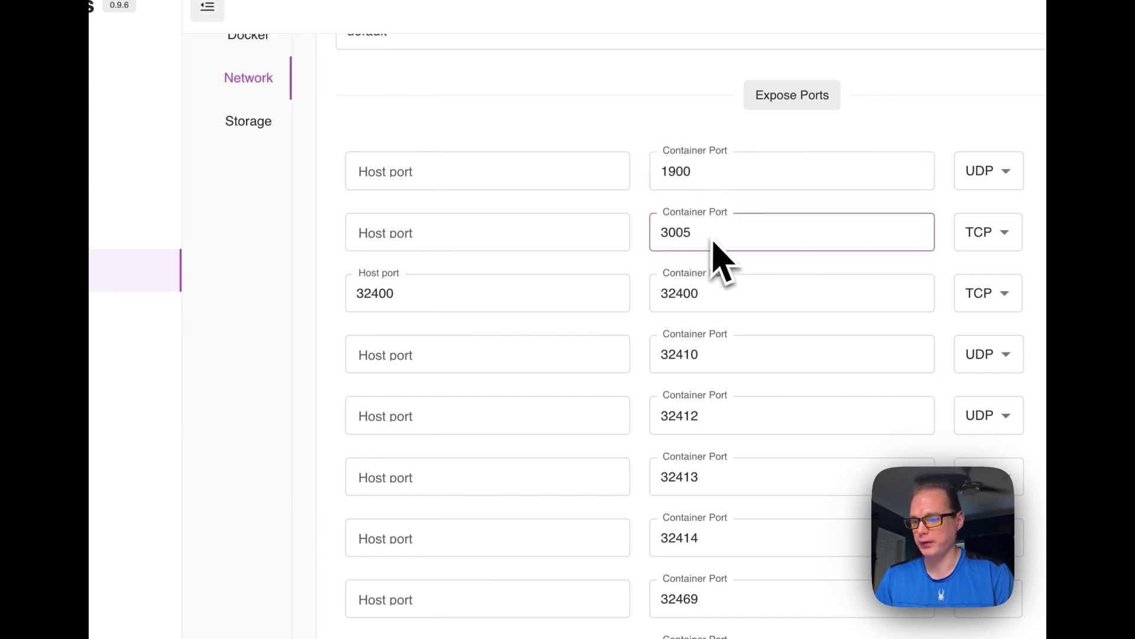
scroll(680, 303, "down", 10)
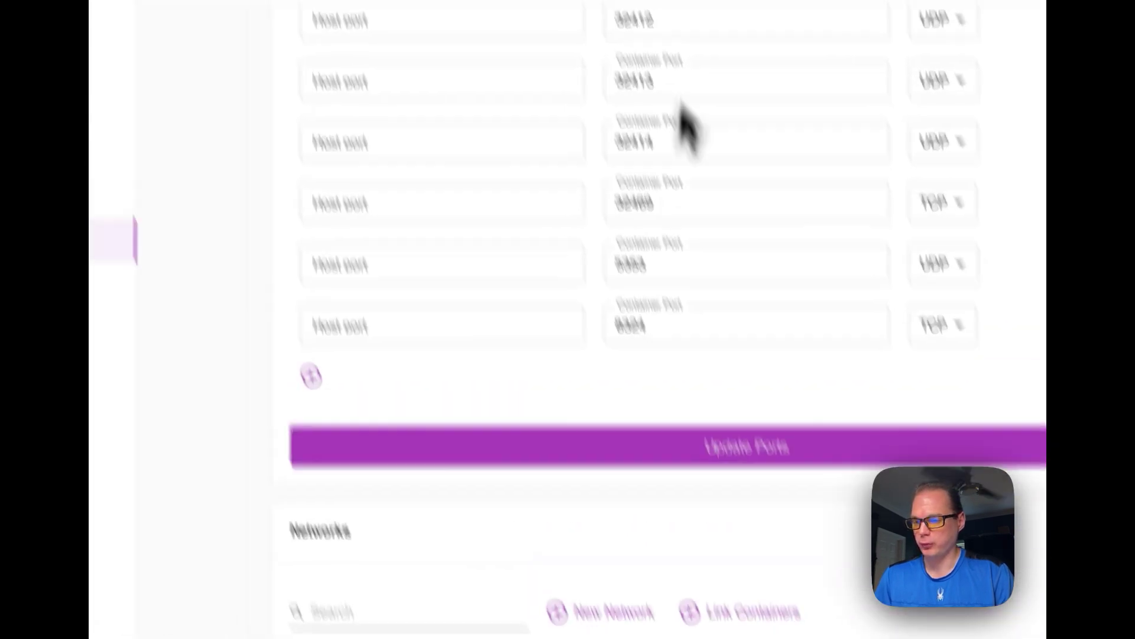
scroll(612, 141, "down", 5)
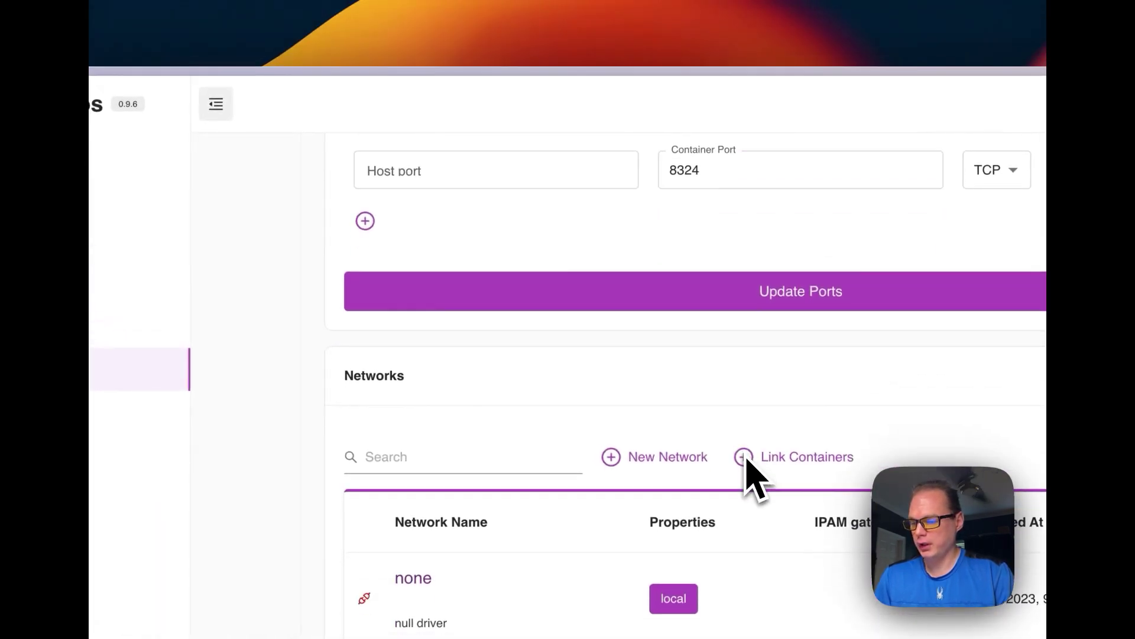
scroll(750, 474, "down", 2)
scroll(750, 474, "up", 15)
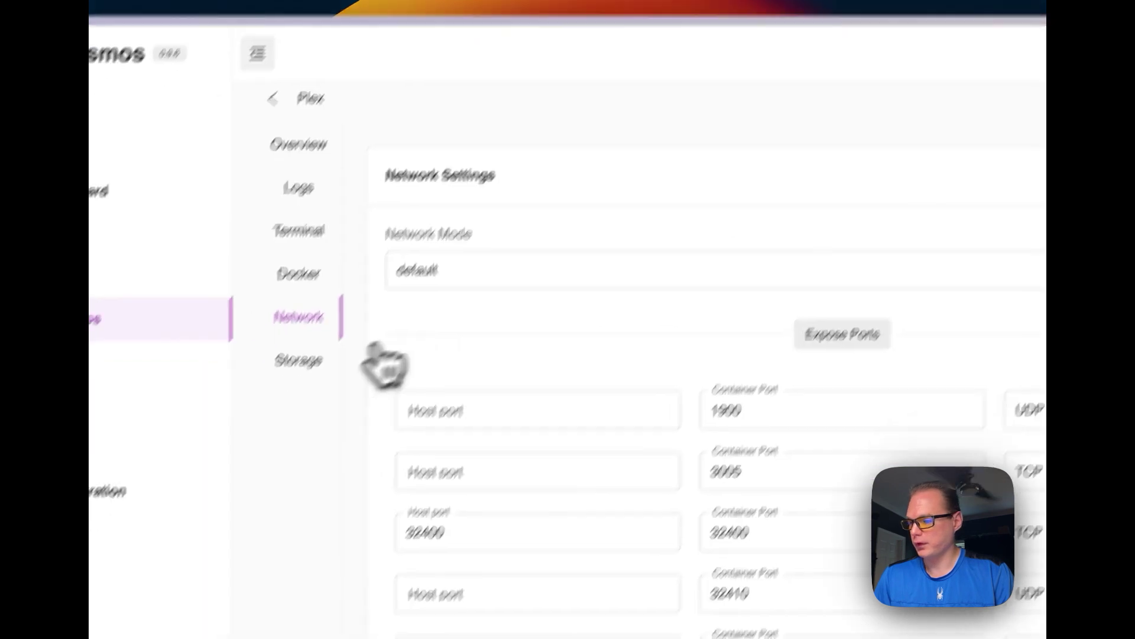
View the Plex container's Volume Mounts on the Storage tab.
left_click(278, 411)
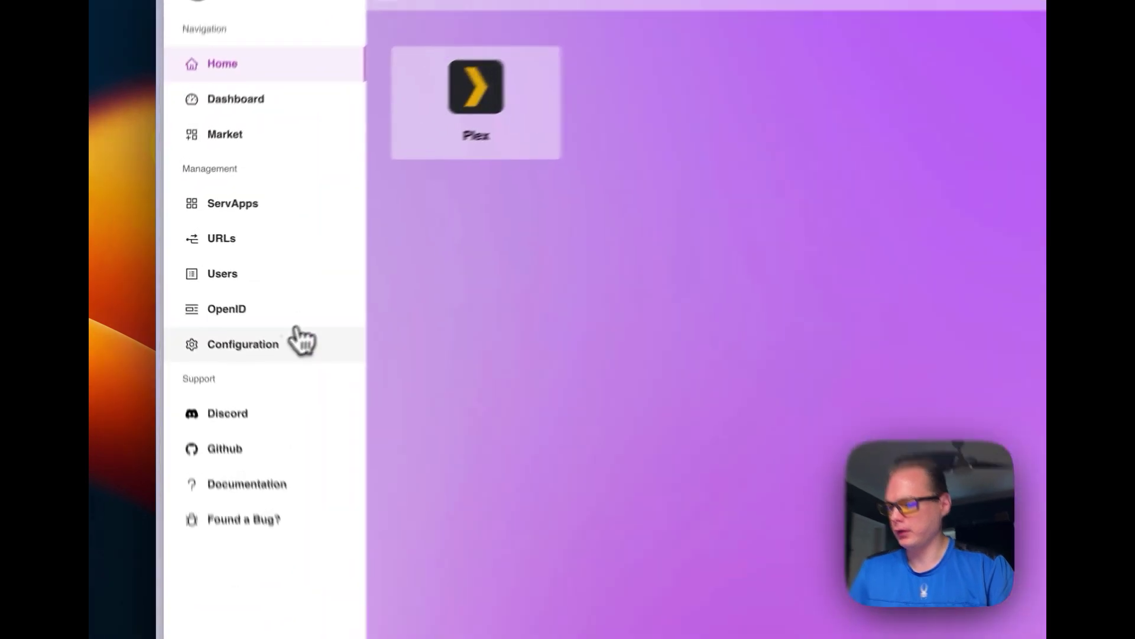
Save the Configuration from its HTTP section, refresh, and return Home to the Plex tile.
left_click(210, 304)
scroll(450, 315, "down", 5)
scroll(715, 354, "down", 5)
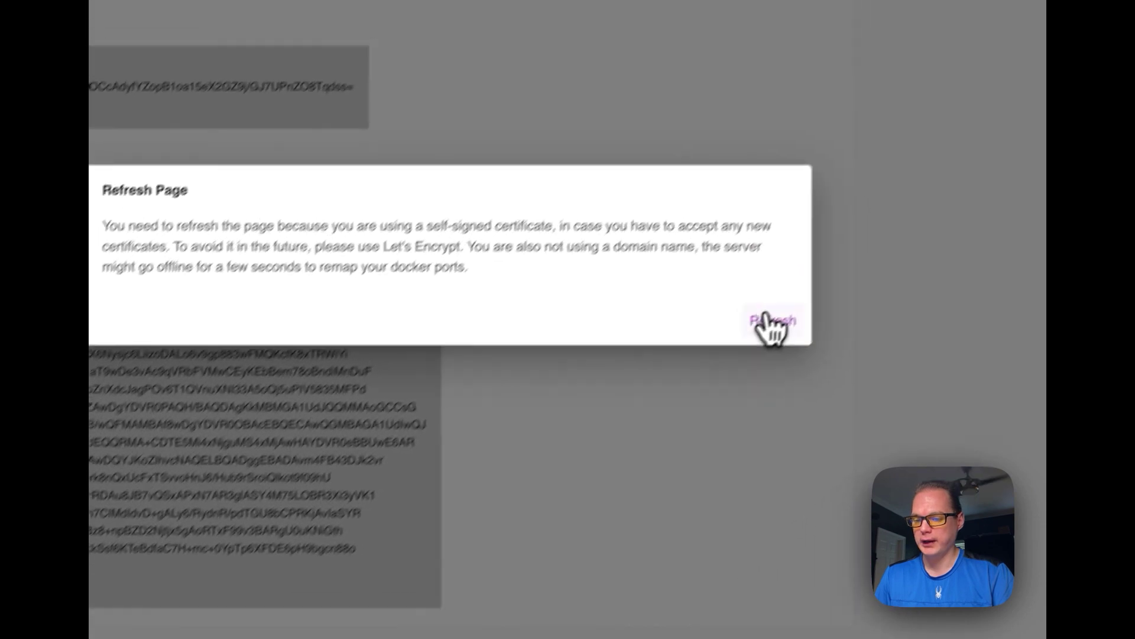
left_click(765, 325)
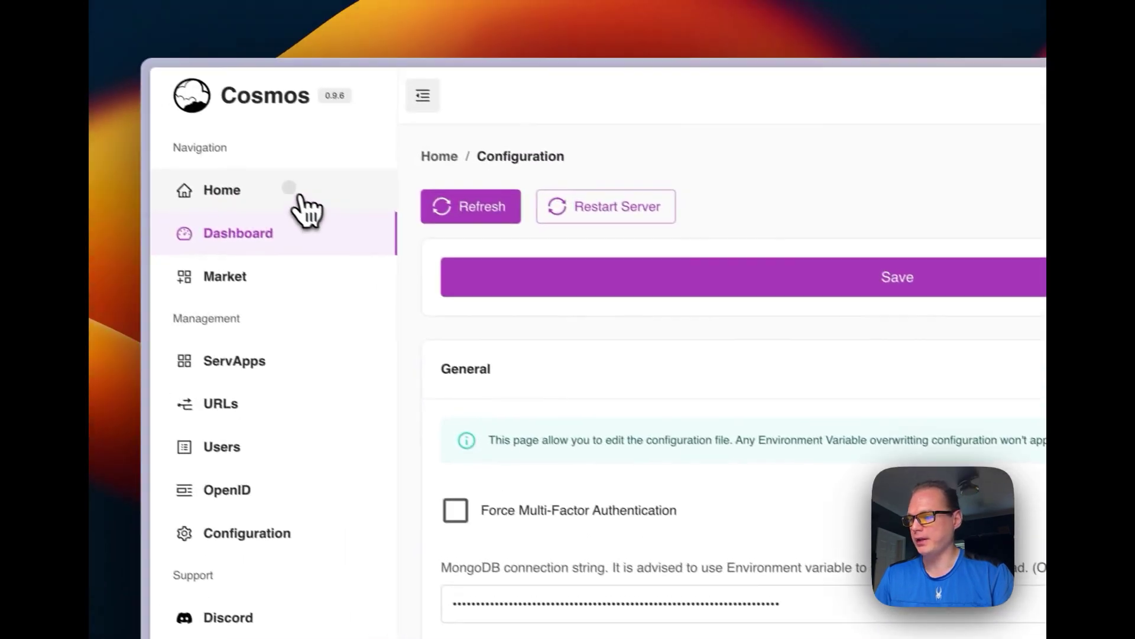
left_click(305, 207)
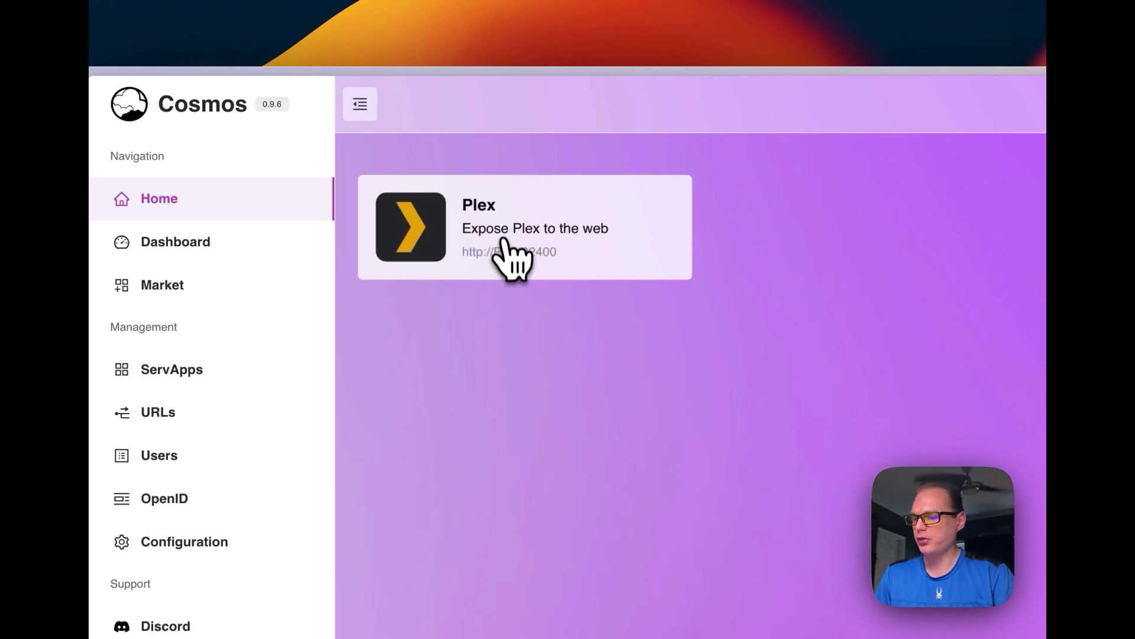
Open Plex from its home tile and select the returned XML text.
left_click(479, 237)
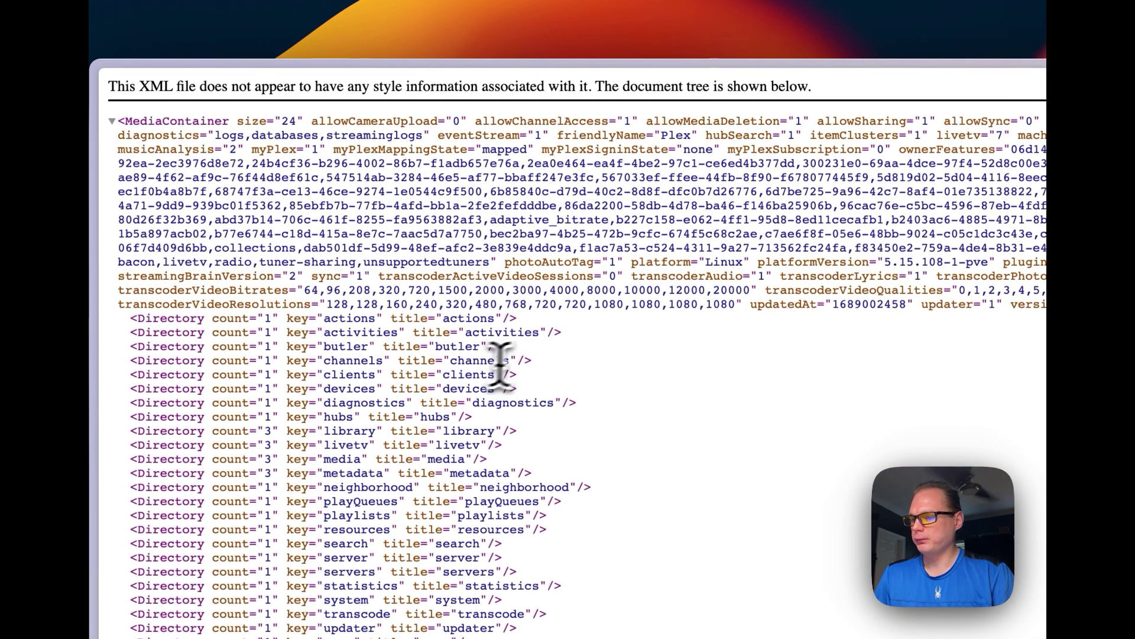
left_click_drag(592, 304, 241, 165)
key("super+a")
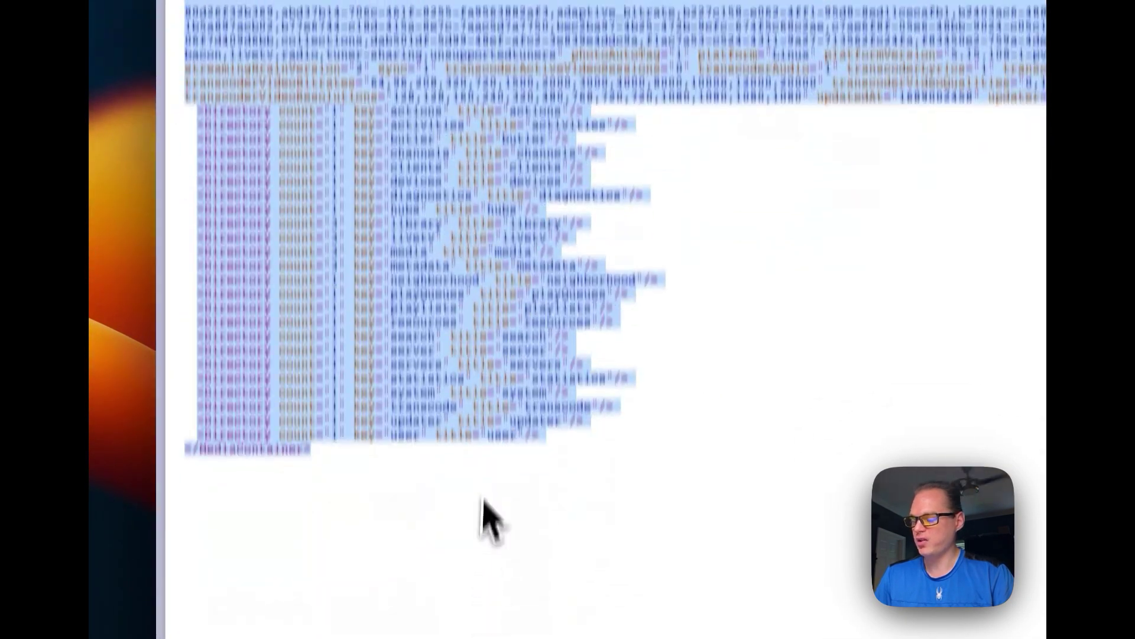
scroll(491, 521, "down", 3)
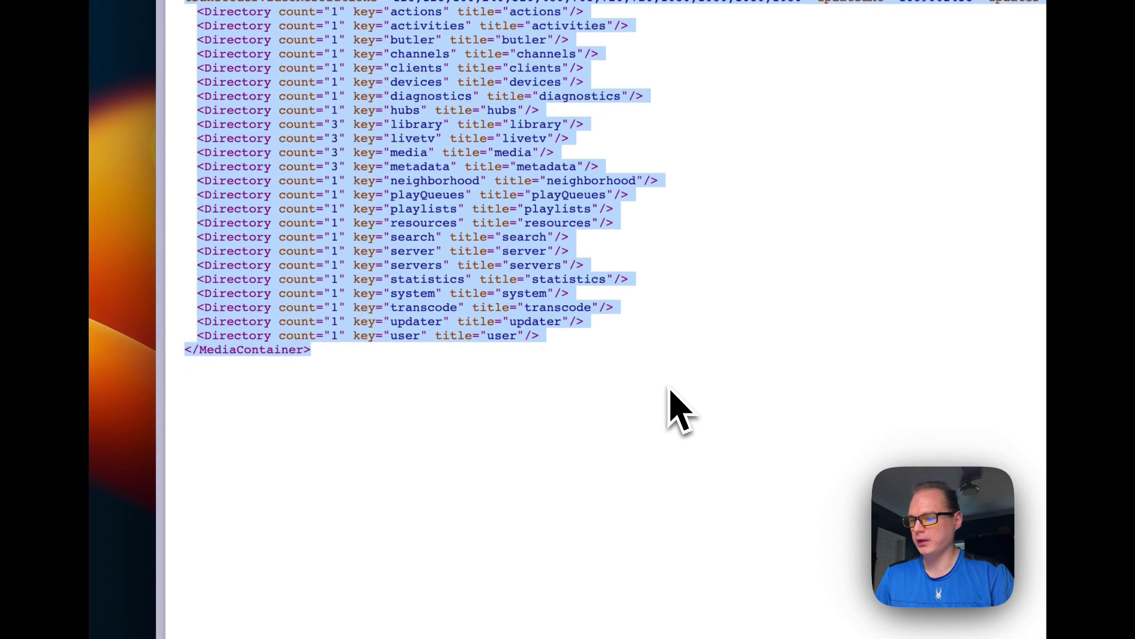
Append 'hub' to the Plex address, load it, and select the HTTP-to-HTTPS error message.
mouse_move(159, 354)
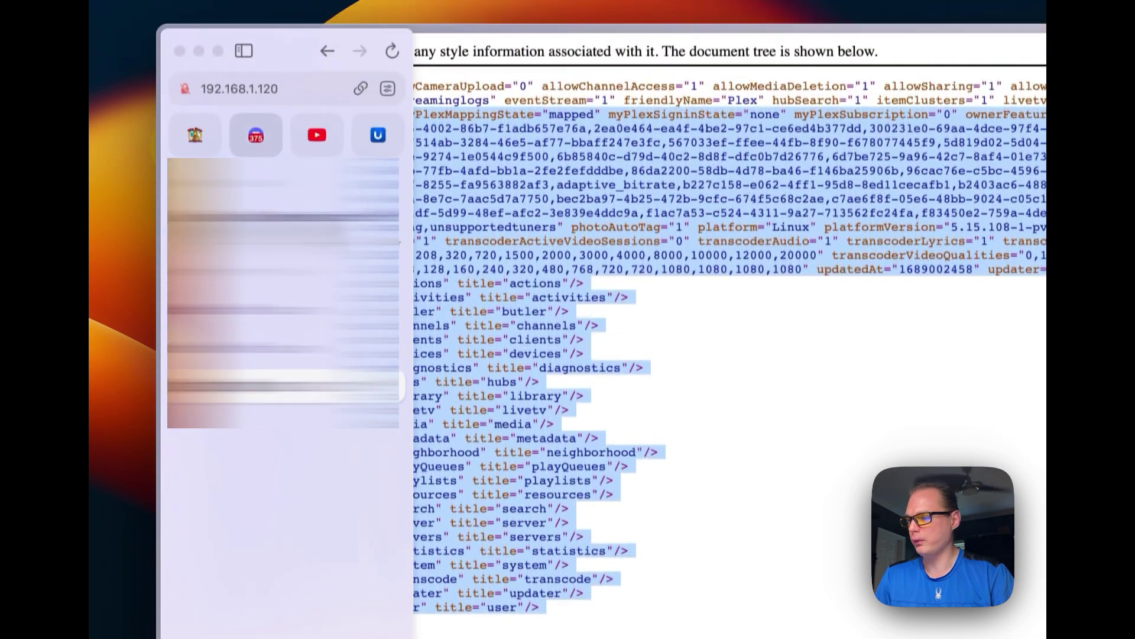
left_click(239, 138)
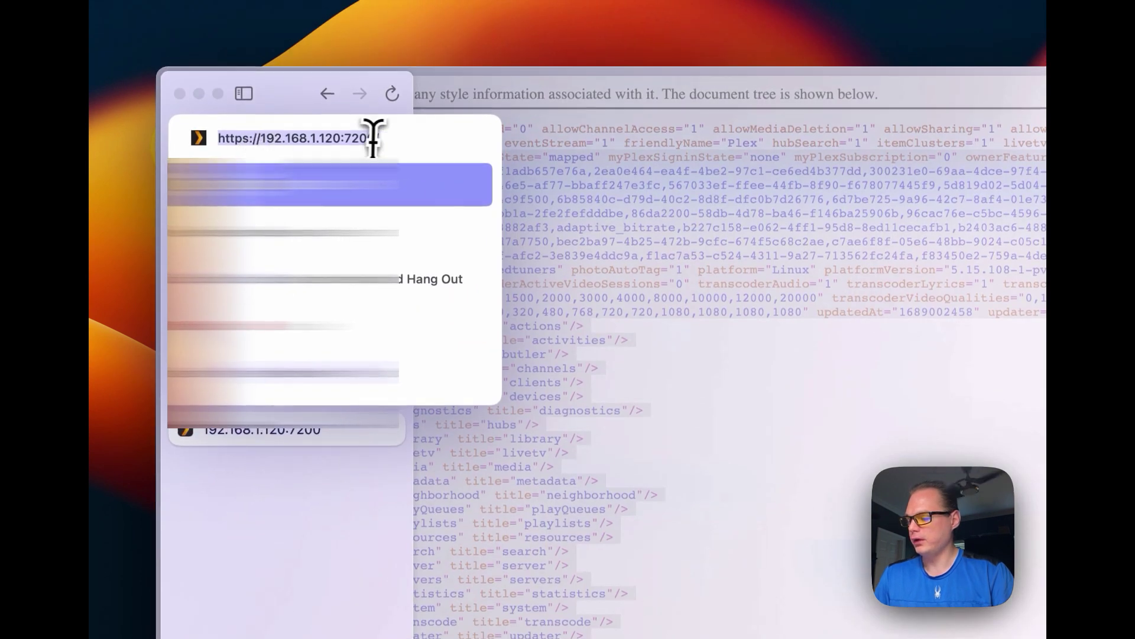
type("hub")
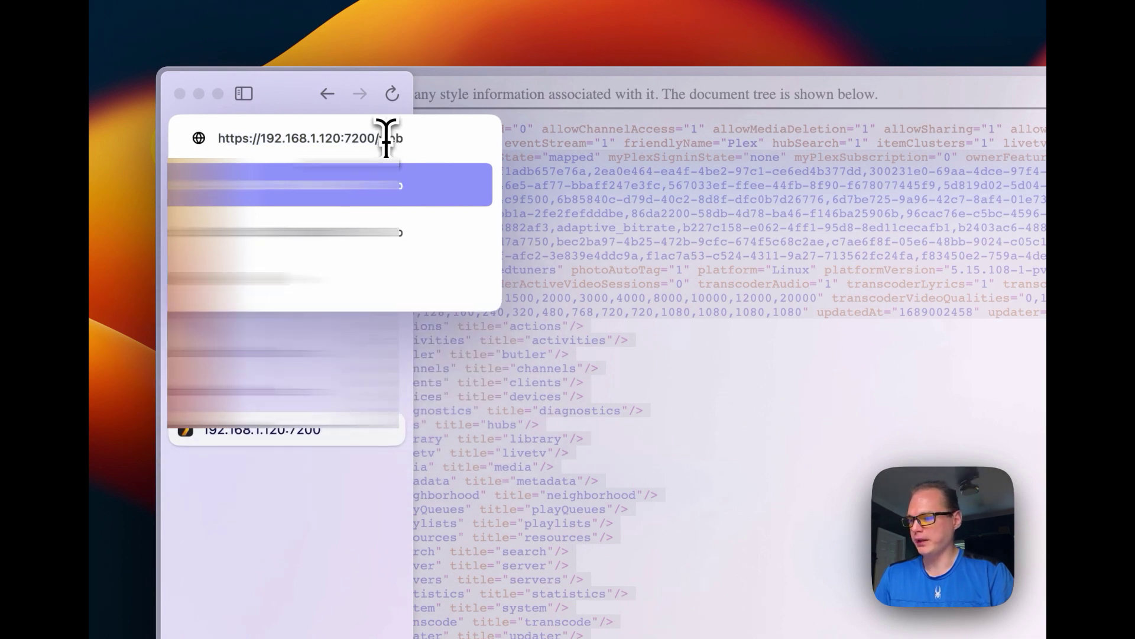
key("Return")
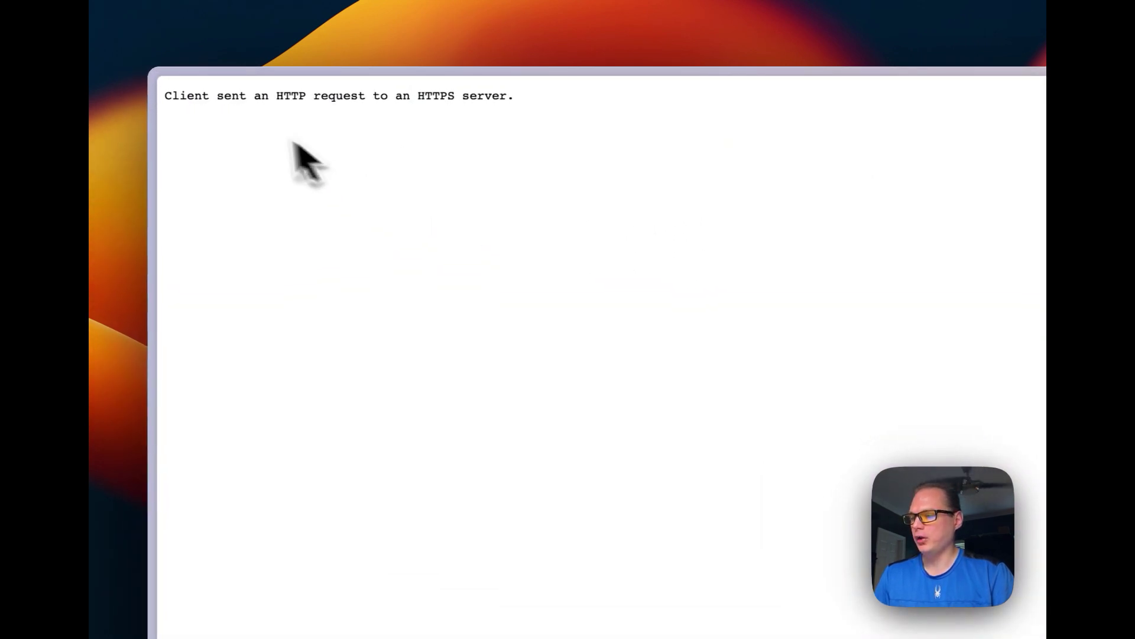
left_click_drag(177, 96, 647, 121)
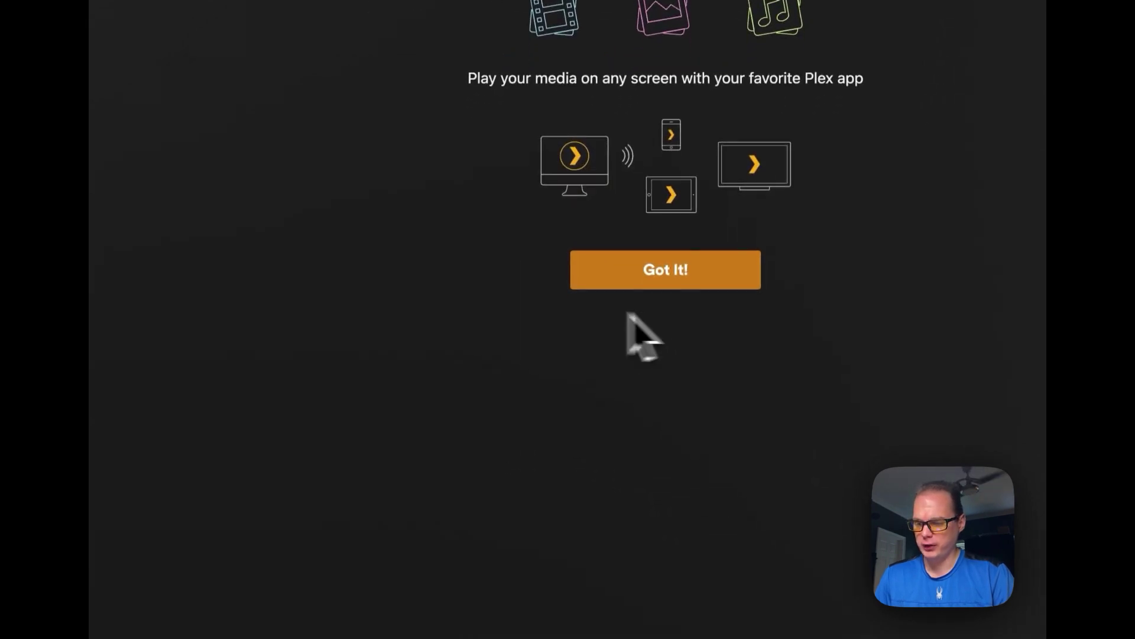
Dismiss the 'How Plex Works' intro with Got It! and close the Plex Pass offer.
left_click(630, 292)
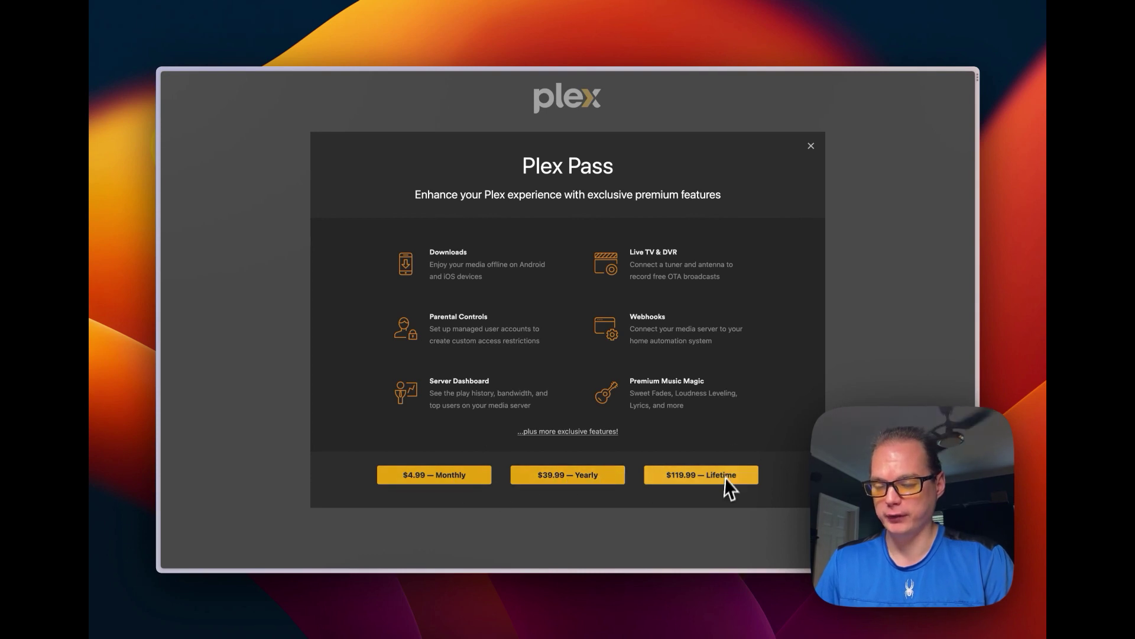
left_click(811, 145)
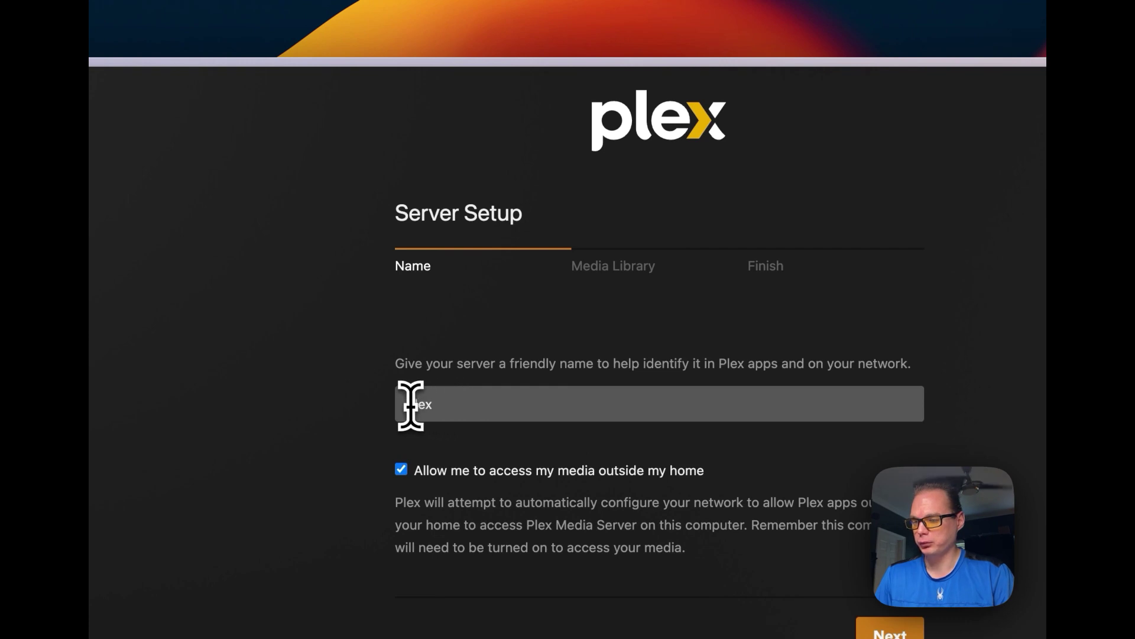
Keep the server name 'Plex' with outside-home access allowed and continue to Media Library.
left_click(409, 404)
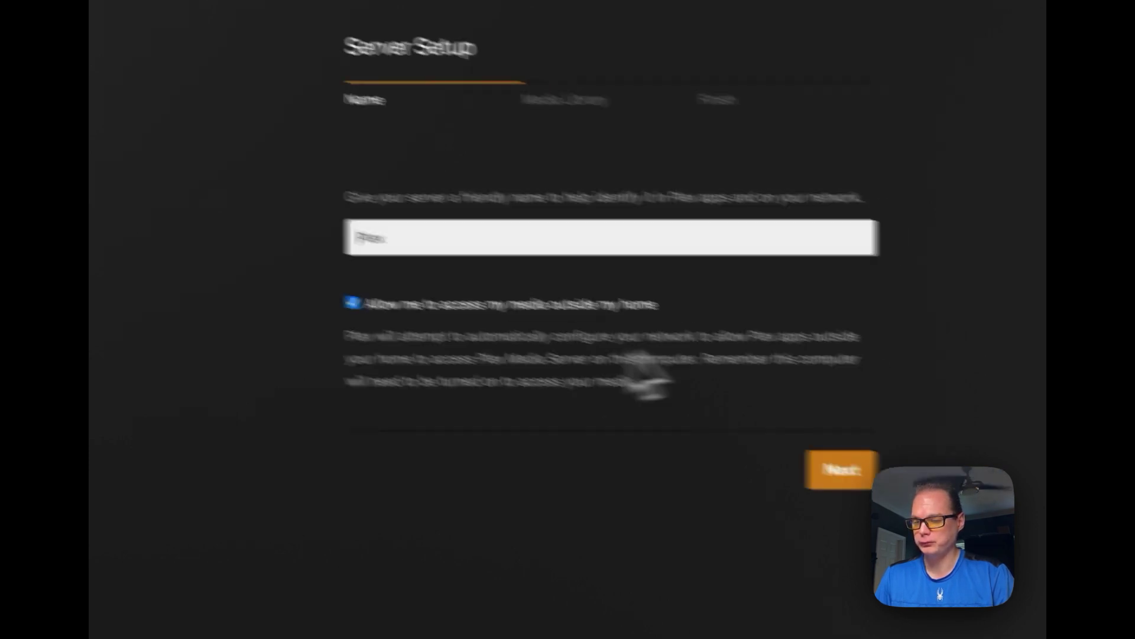
left_click(875, 479)
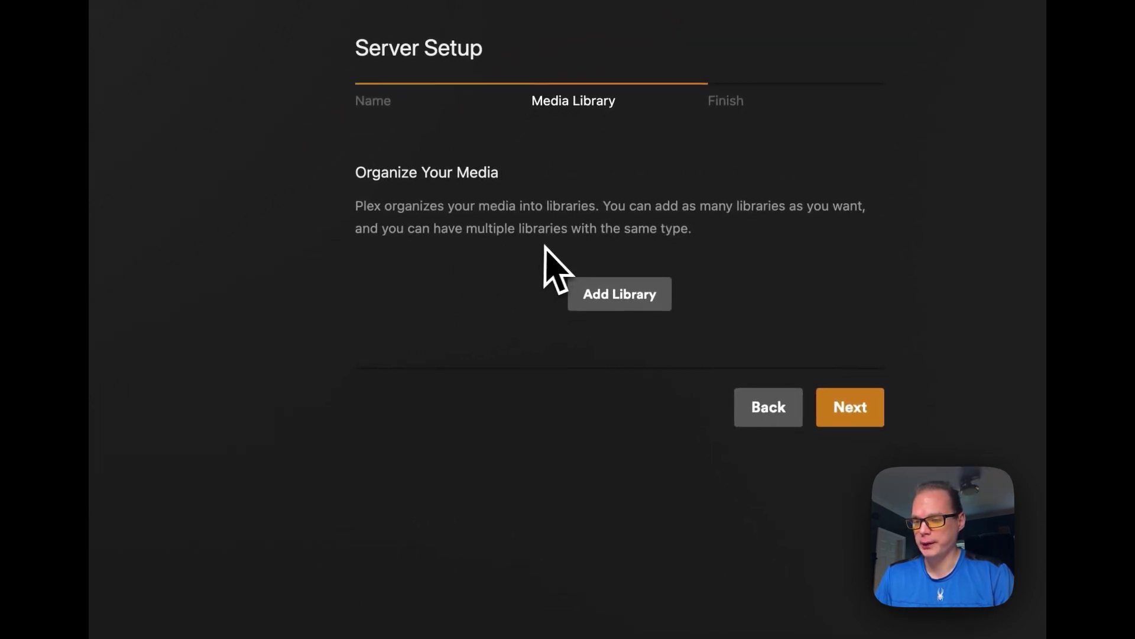
Open Add Library, cancel the library-type dialog, and continue without any libraries.
left_click(600, 284)
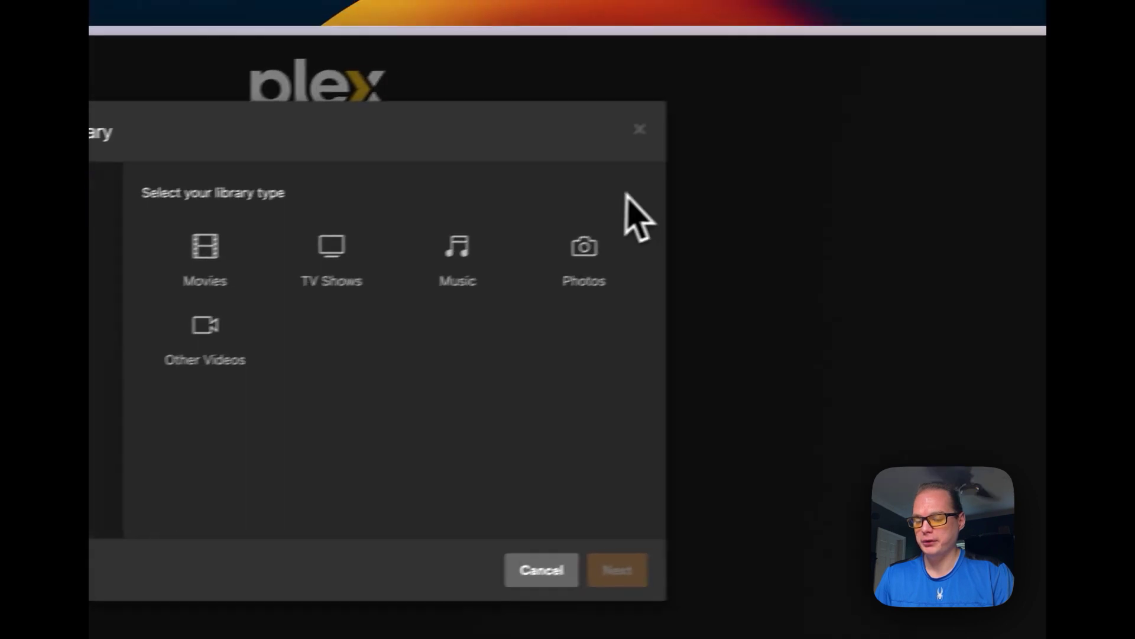
left_click(631, 131)
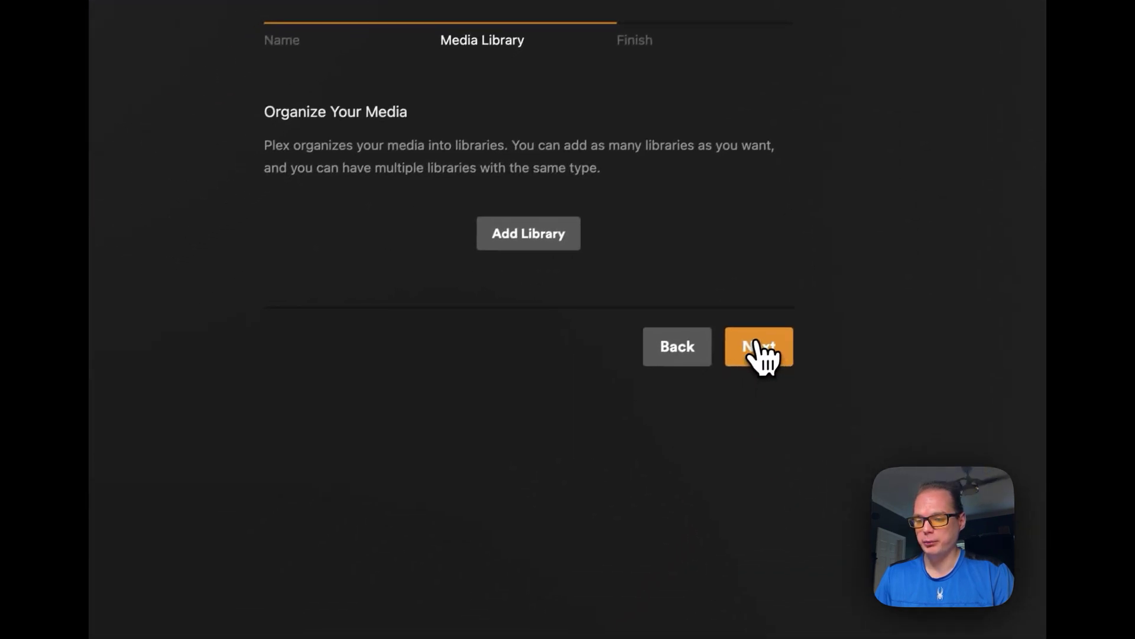
left_click(762, 349)
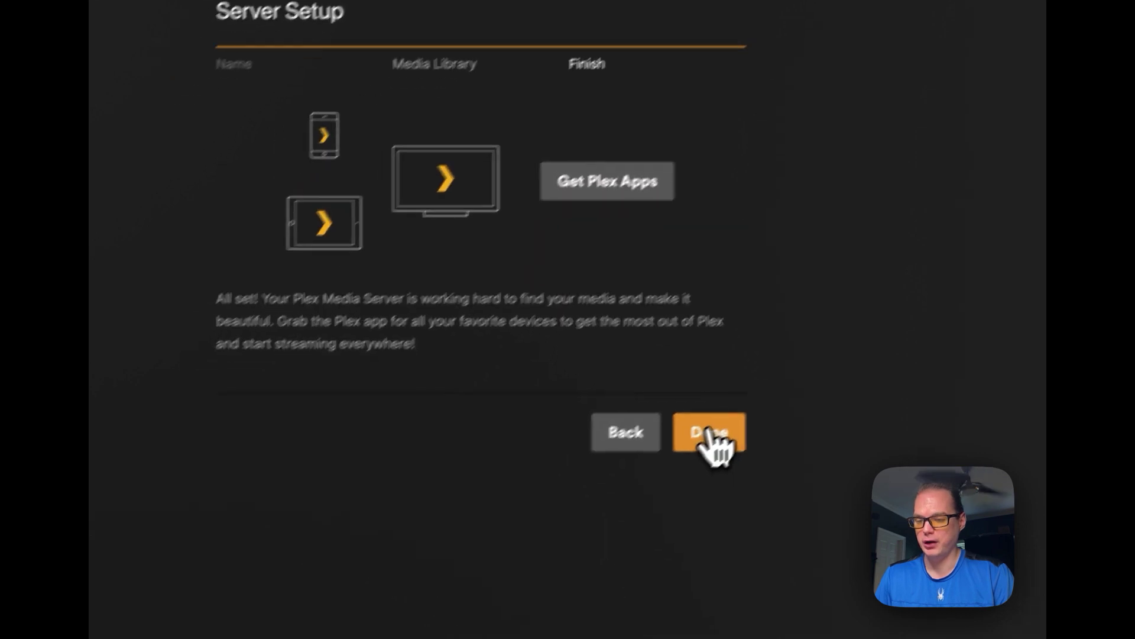
Finish Server Setup with Done to reach the Home page's What's On Now row.
left_click(661, 455)
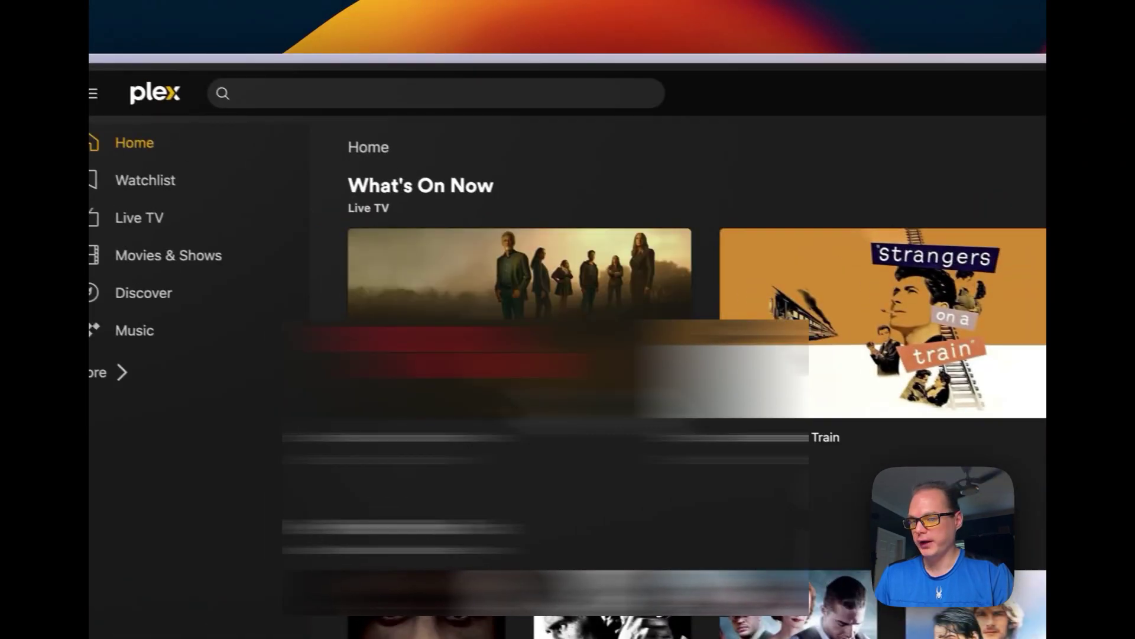